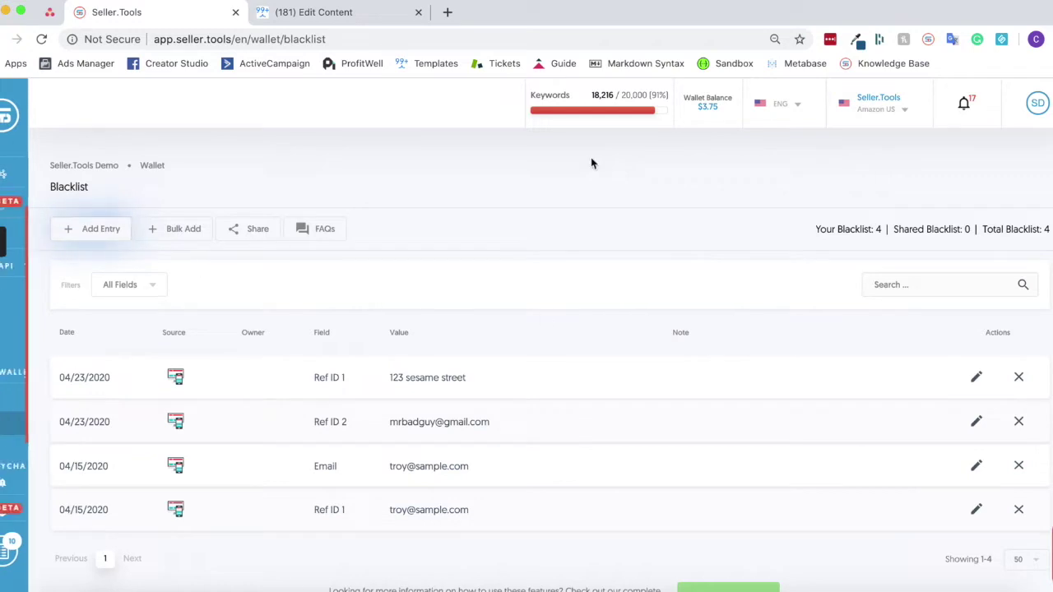
{"action": "scroll", "coordinate": [449, 503], "scroll_direction": "down", "scroll_amount": 1}
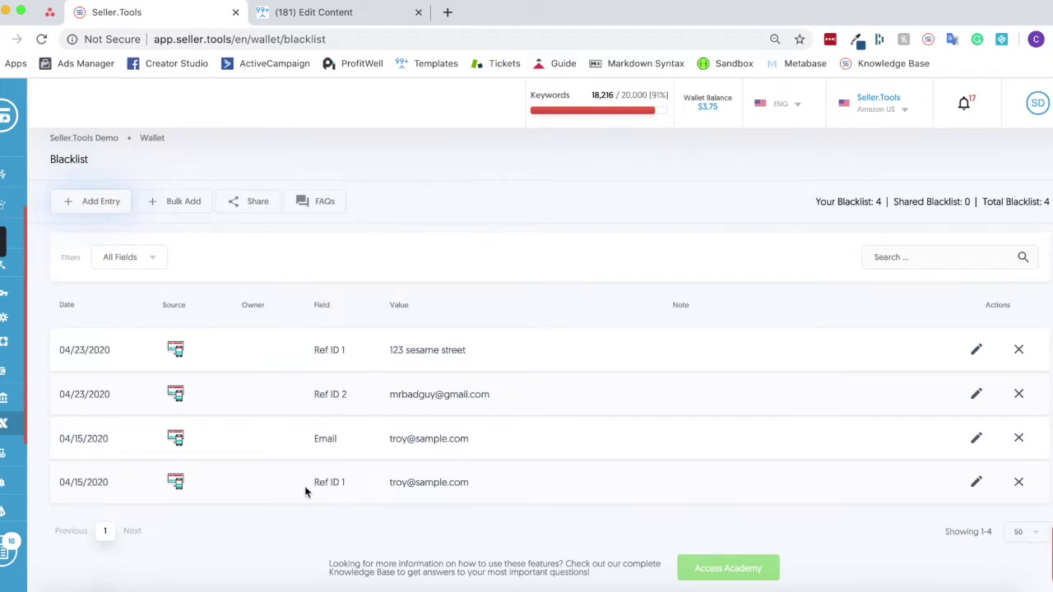
{"action": "scroll", "coordinate": [519, 274], "scroll_direction": "down", "scroll_amount": 1}
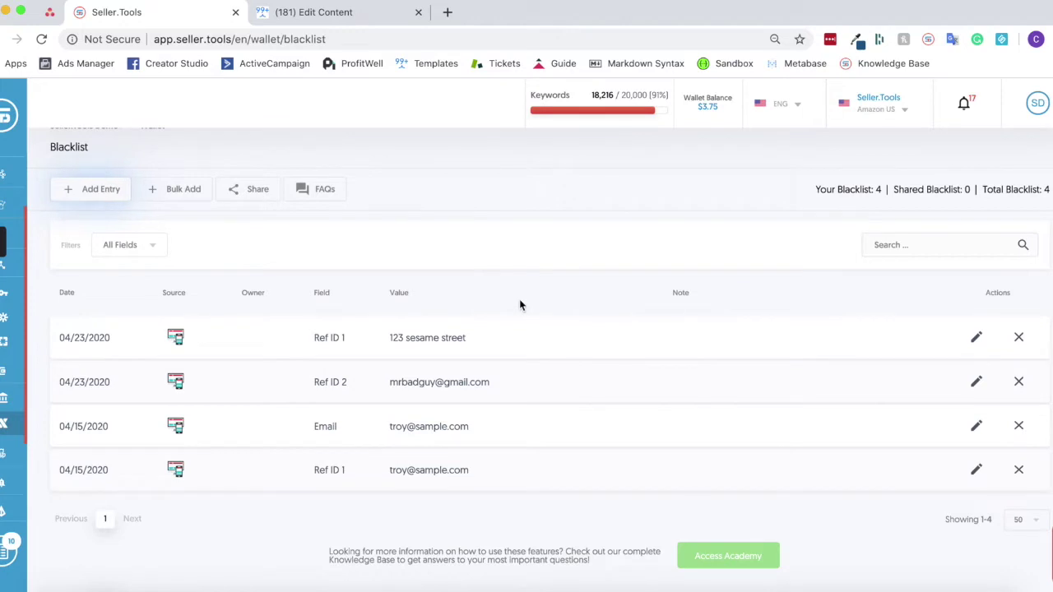
{"action": "scroll", "coordinate": [493, 354], "scroll_direction": "down", "scroll_amount": 1}
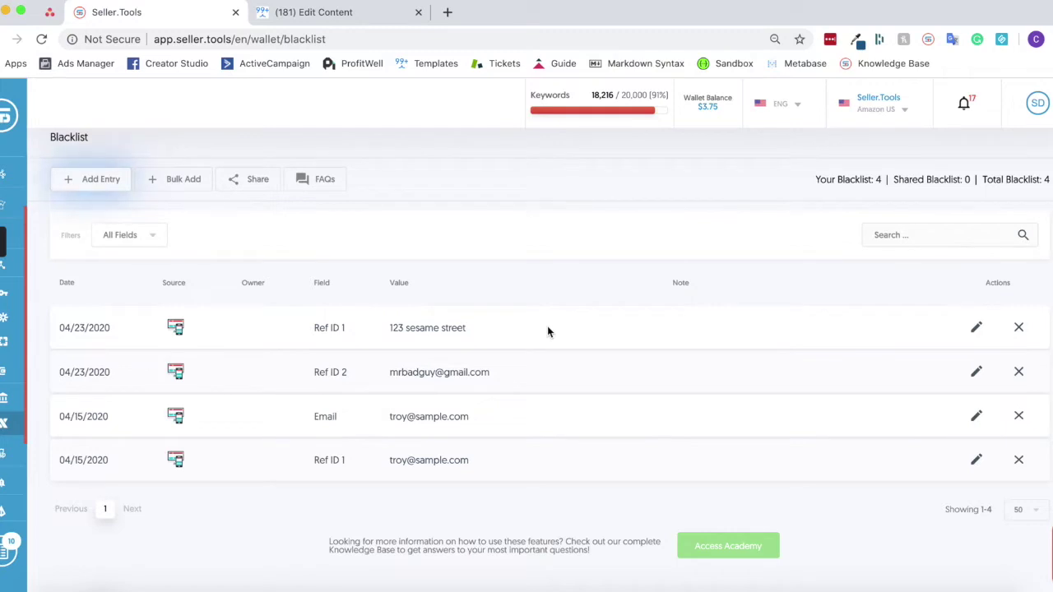
{"action": "scroll", "coordinate": [582, 309], "scroll_direction": "up", "scroll_amount": 1}
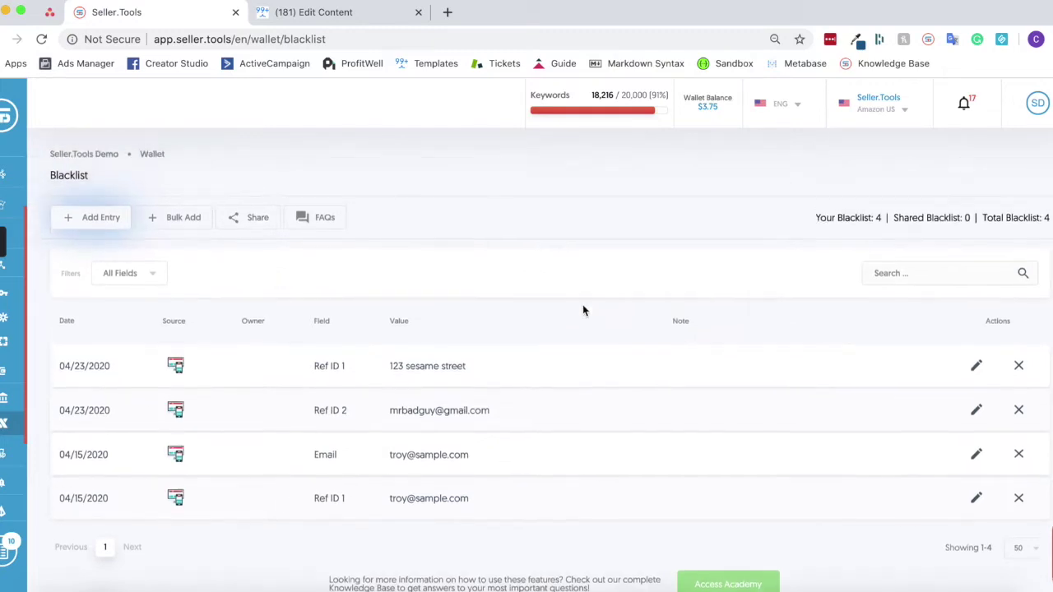
{"action": "scroll", "coordinate": [582, 310], "scroll_direction": "down", "scroll_amount": 1}
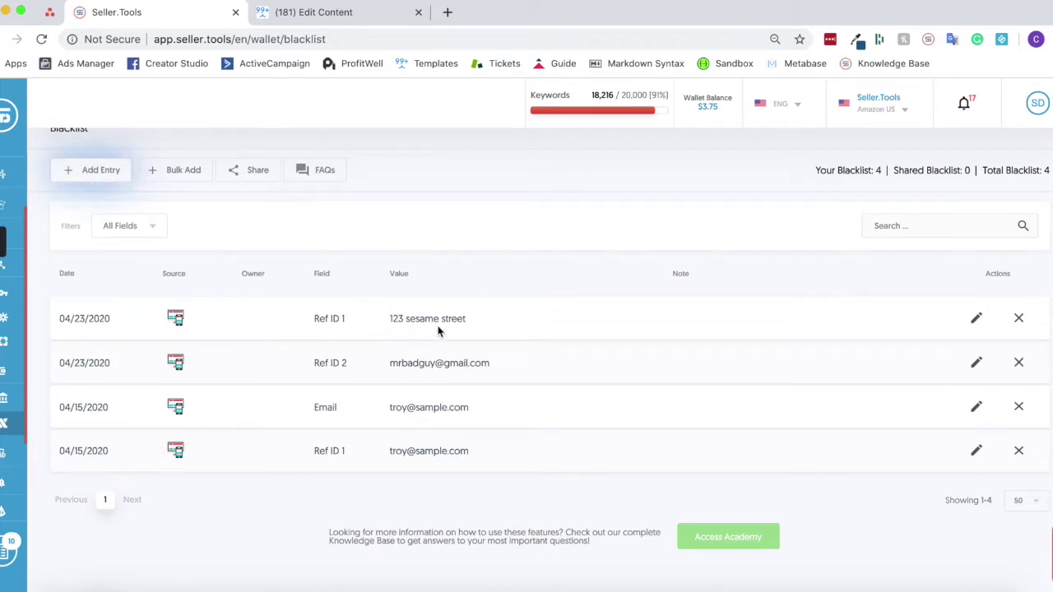
- Open the form for a single blacklist entry, go through its Email, Order ID, Ref ID 1 and Ref ID 2 fields, and close it without adding anything
{"action": "scroll", "coordinate": [437, 330], "scroll_direction": "up", "scroll_amount": 2}
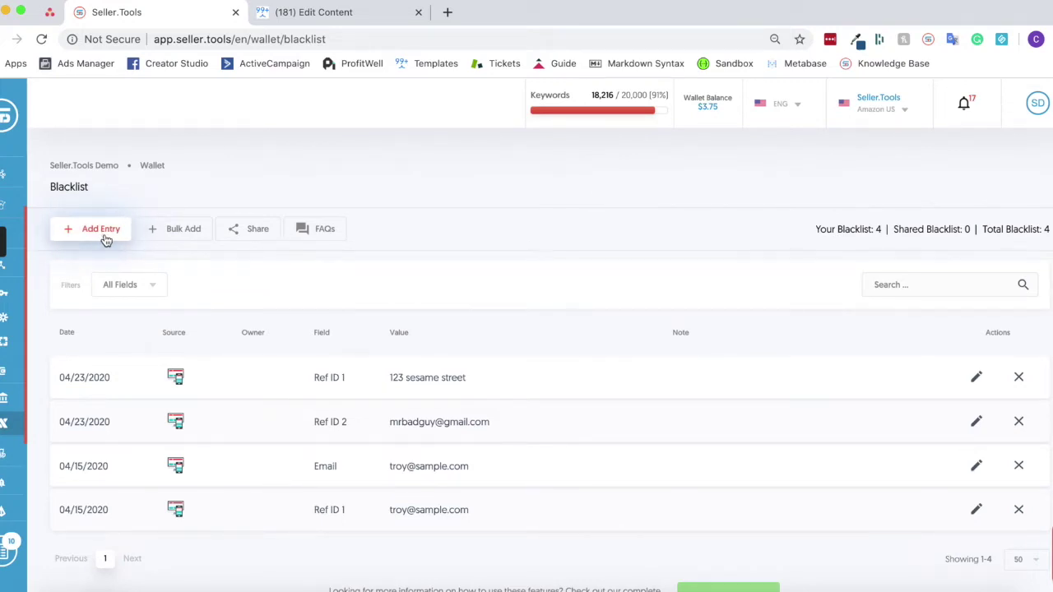
{"action": "left_click", "coordinate": [101, 234]}
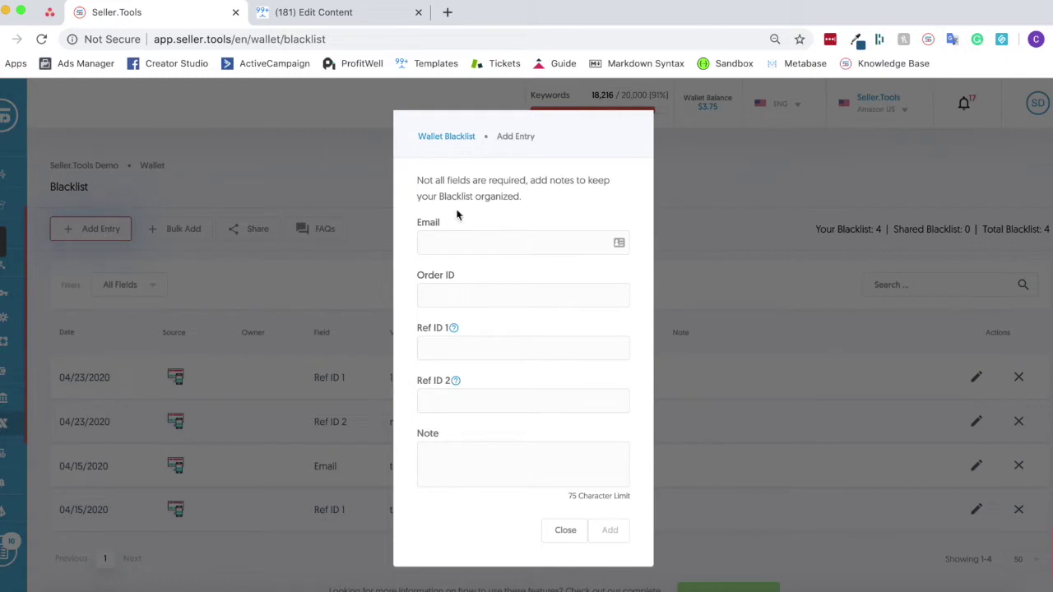
{"action": "left_click", "coordinate": [486, 241]}
{"action": "left_click", "coordinate": [486, 293]}
{"action": "left_click", "coordinate": [482, 346]}
{"action": "left_click", "coordinate": [481, 398]}
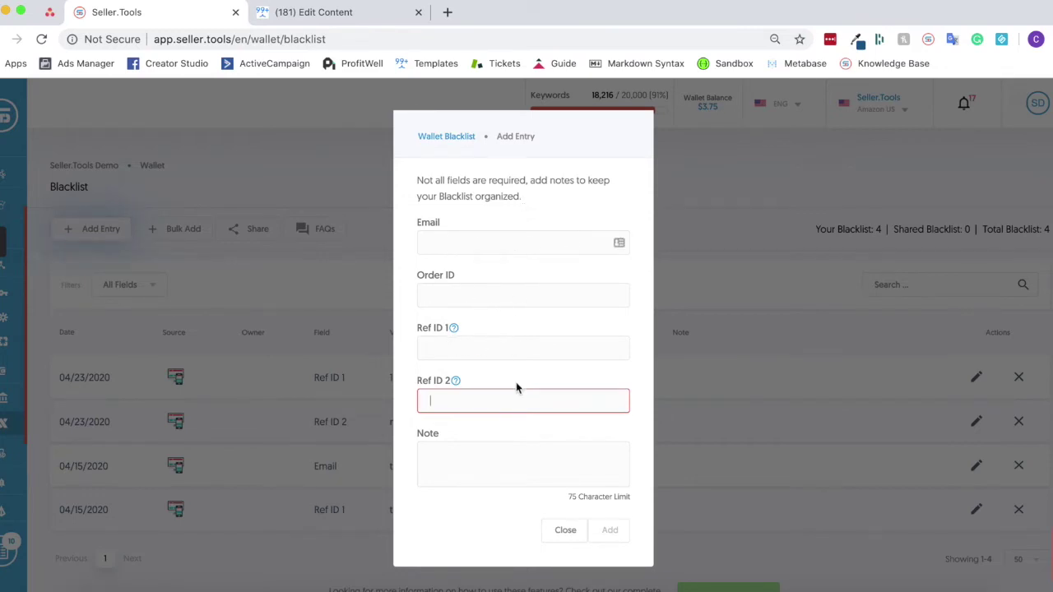
{"action": "scroll", "coordinate": [516, 382], "scroll_direction": "down", "scroll_amount": 1}
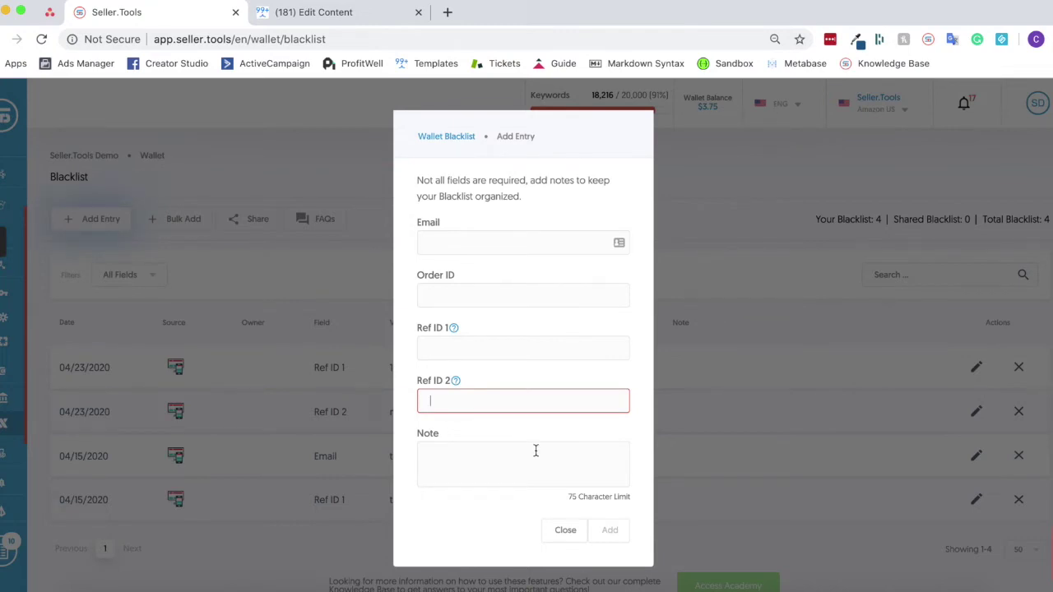
{"action": "left_click", "coordinate": [565, 530]}
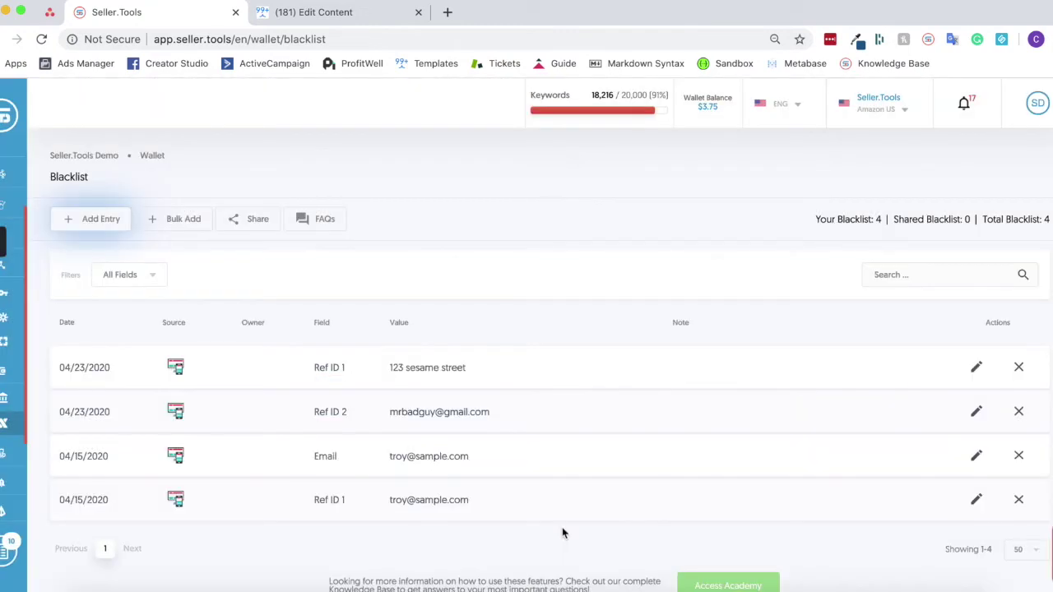
- Open the Bulk Add form, go through its Email, Order ID, Ref ID 1 and Ref ID 2 fields, and close it without adding entries
{"action": "left_click", "coordinate": [183, 220]}
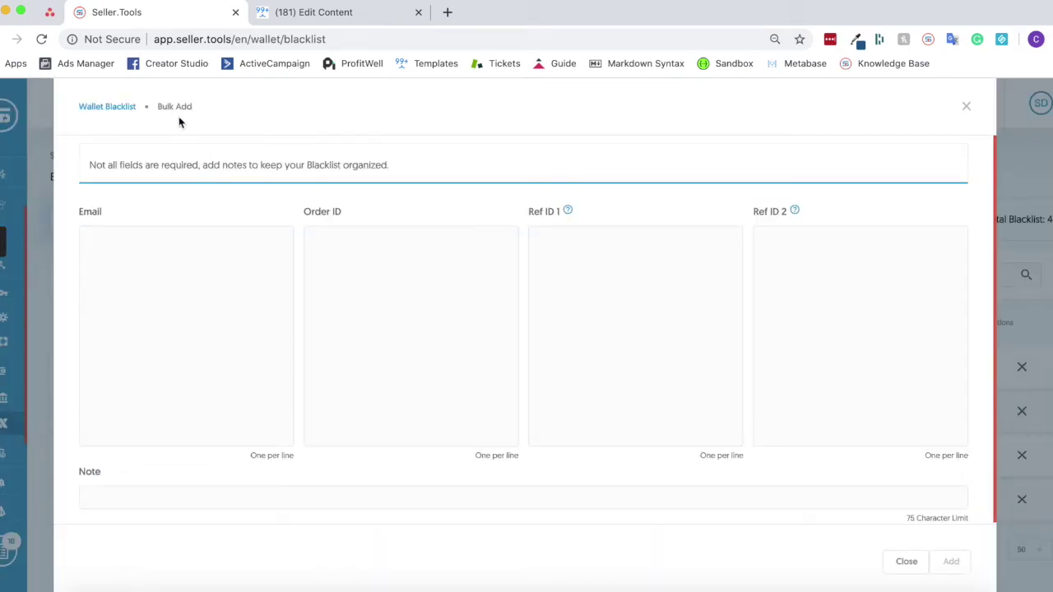
{"action": "left_click", "coordinate": [202, 280]}
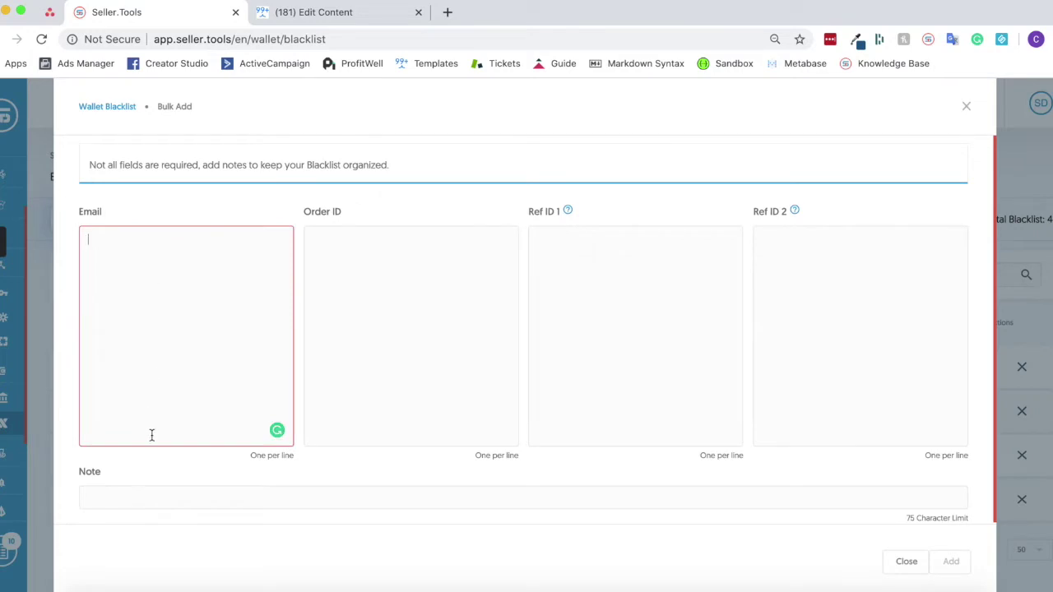
{"action": "left_click", "coordinate": [335, 326]}
{"action": "left_click", "coordinate": [884, 256]}
{"action": "left_click", "coordinate": [664, 282]}
{"action": "left_click", "coordinate": [199, 324]}
{"action": "left_click", "coordinate": [908, 563]}
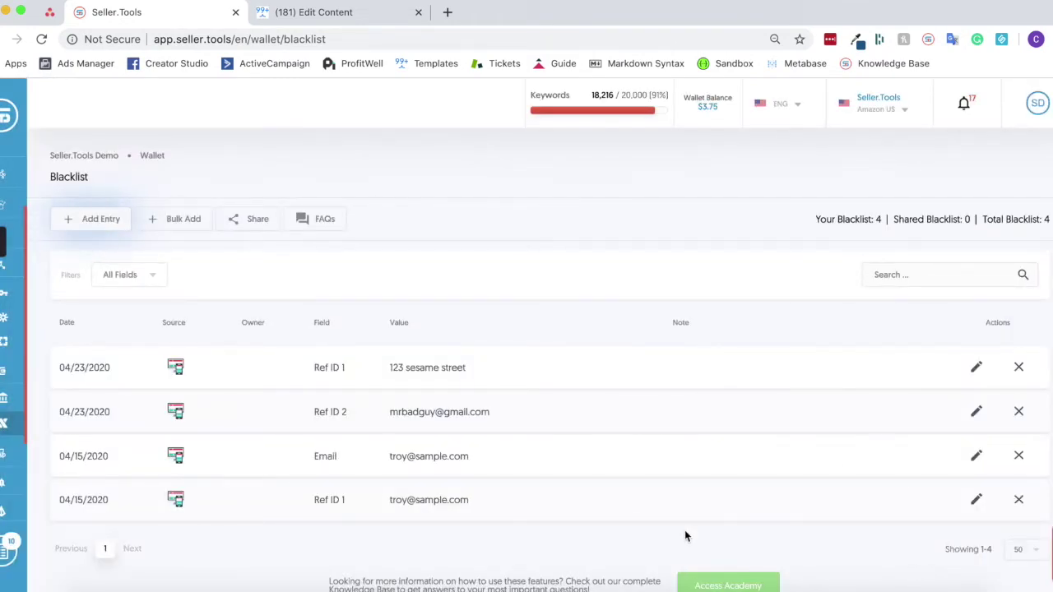
- Open the blacklist's sharing dialog, view the field for inviting people by email address, and close it without inviting anyone
{"action": "scroll", "coordinate": [553, 440], "scroll_direction": "up", "scroll_amount": 1}
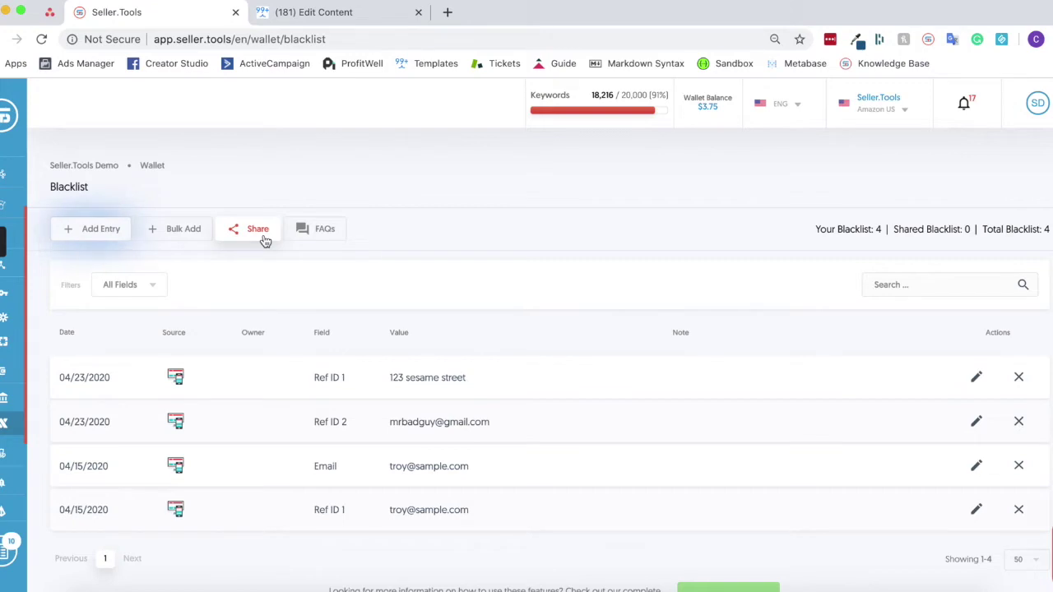
{"action": "left_click", "coordinate": [264, 237]}
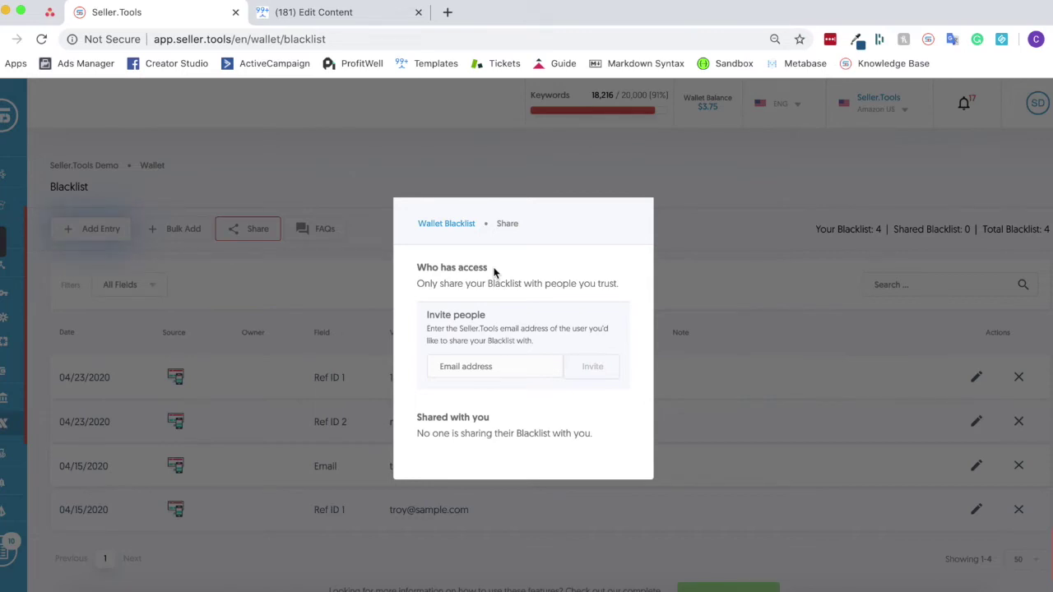
{"action": "left_click", "coordinate": [469, 363]}
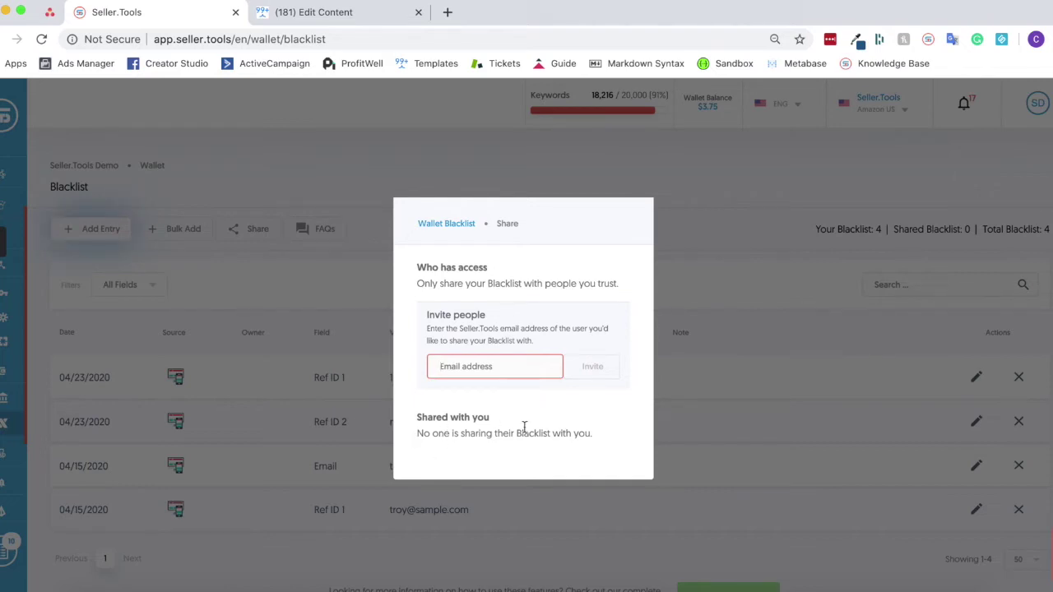
{"action": "left_click", "coordinate": [782, 251]}
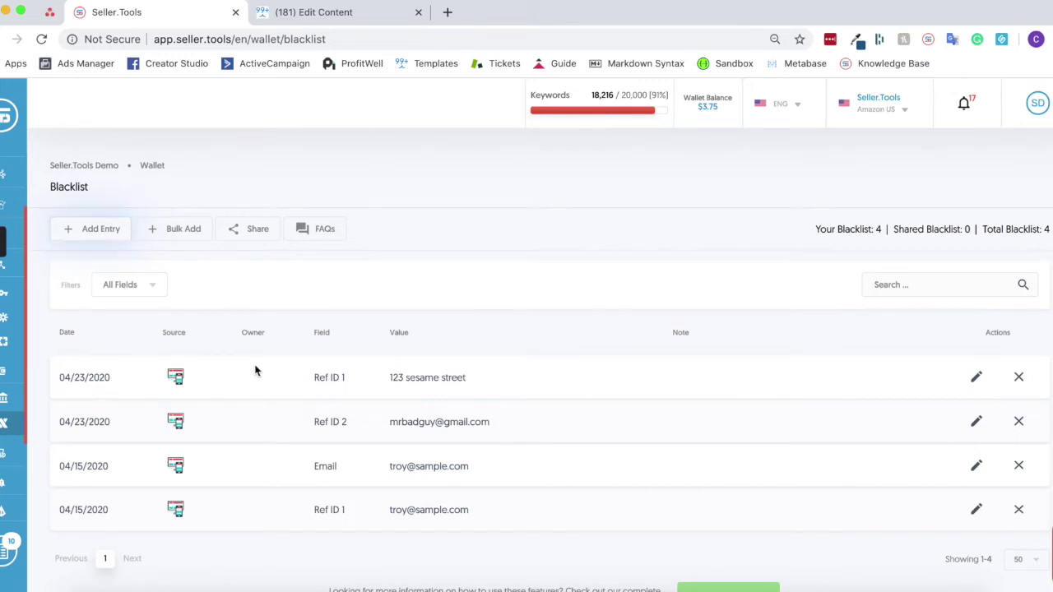
- Switch to the ManyChat flow editor and examine the Seller.Tools Blacklist sections for ManyChat ID, rebate email and Amazon account info
{"action": "key", "text": "ctrl+Tab"}
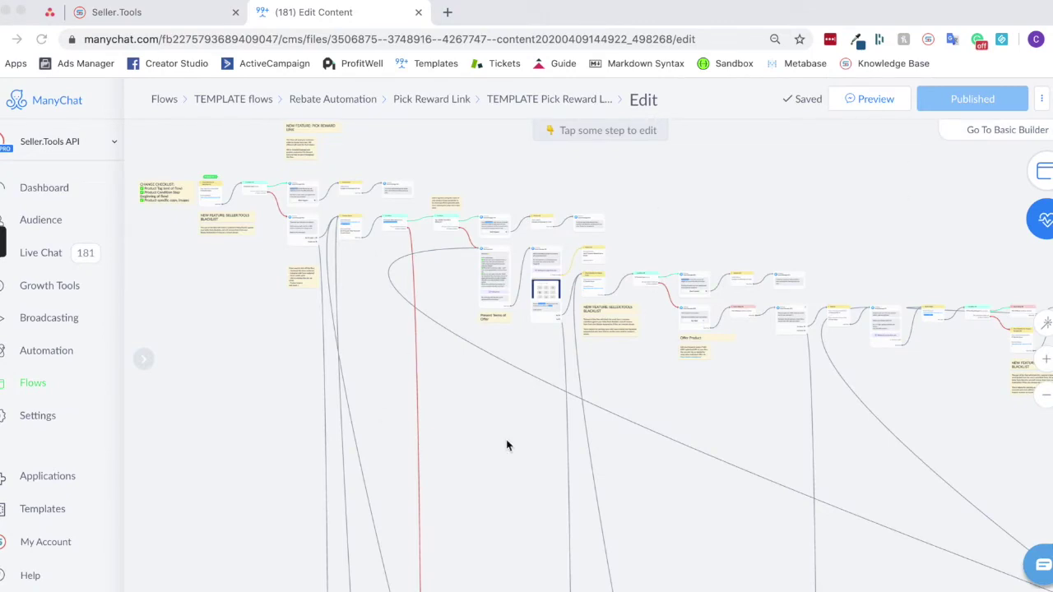
{"action": "left_click", "coordinate": [243, 303]}
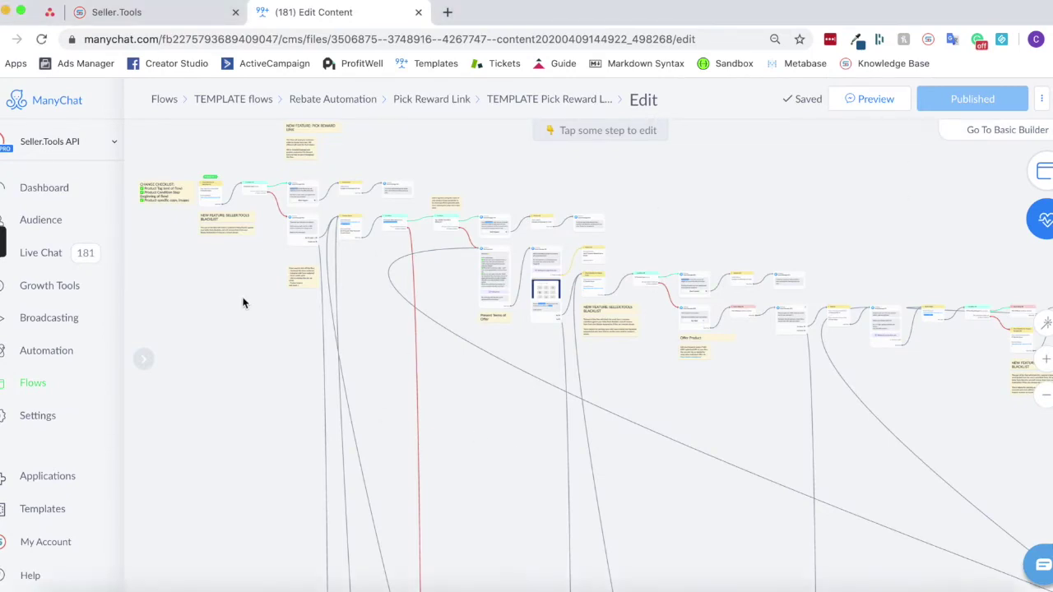
{"action": "left_click_drag", "start_coordinate": [243, 303], "coordinate": [236, 318]}
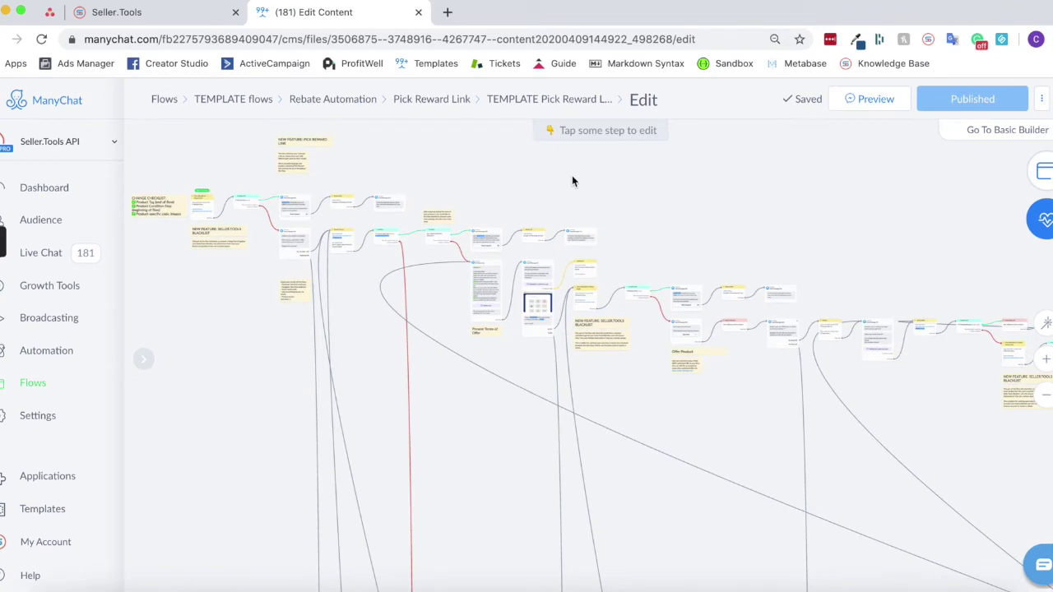
{"action": "scroll", "coordinate": [202, 197], "scroll_direction": "up", "scroll_amount": 5}
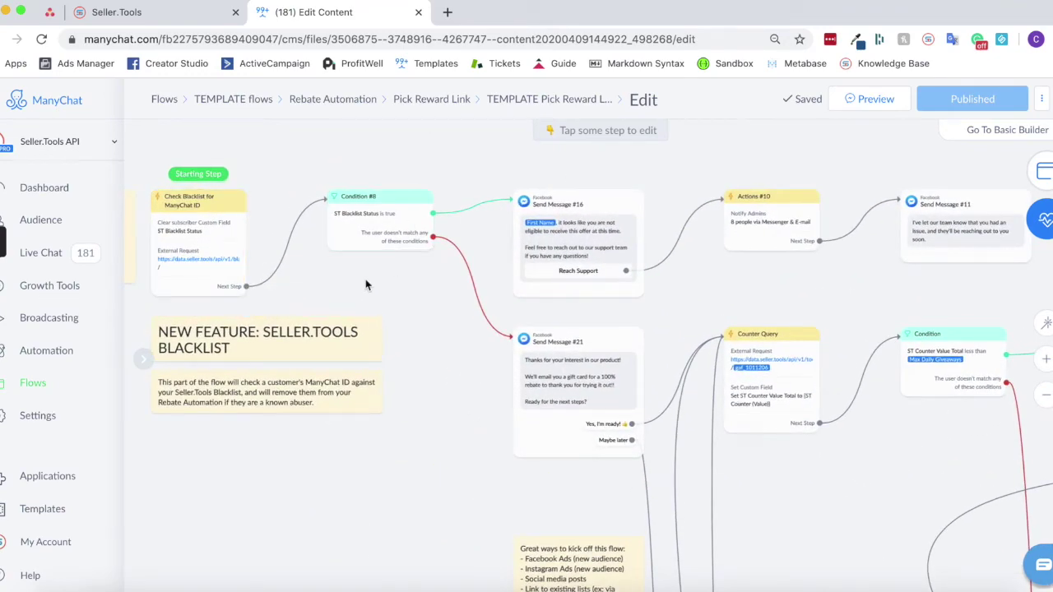
{"action": "scroll", "coordinate": [365, 279], "scroll_direction": "down", "scroll_amount": 6}
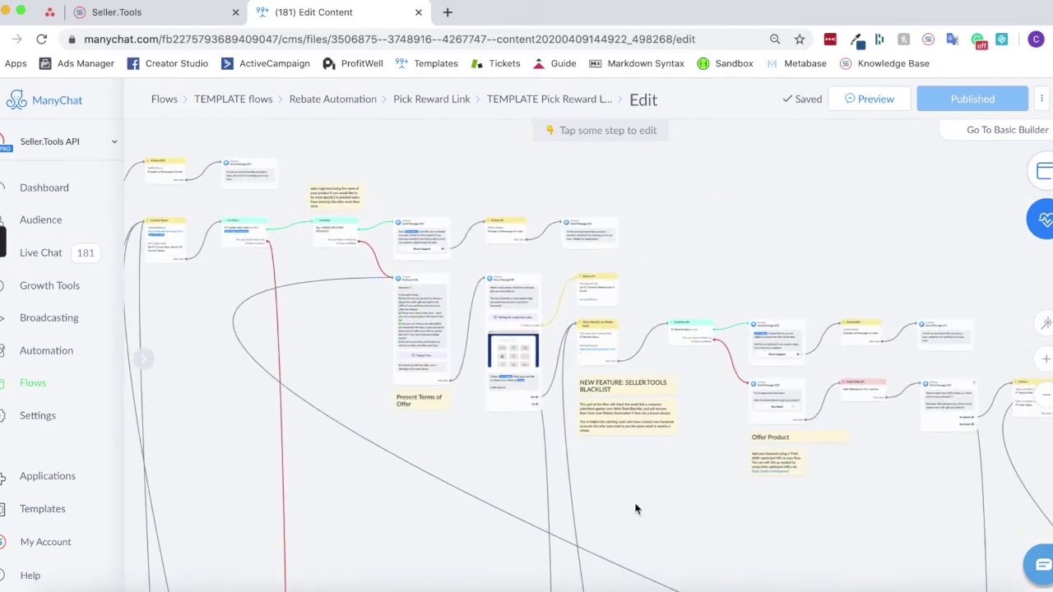
{"action": "scroll", "coordinate": [646, 507], "scroll_direction": "up", "scroll_amount": 5}
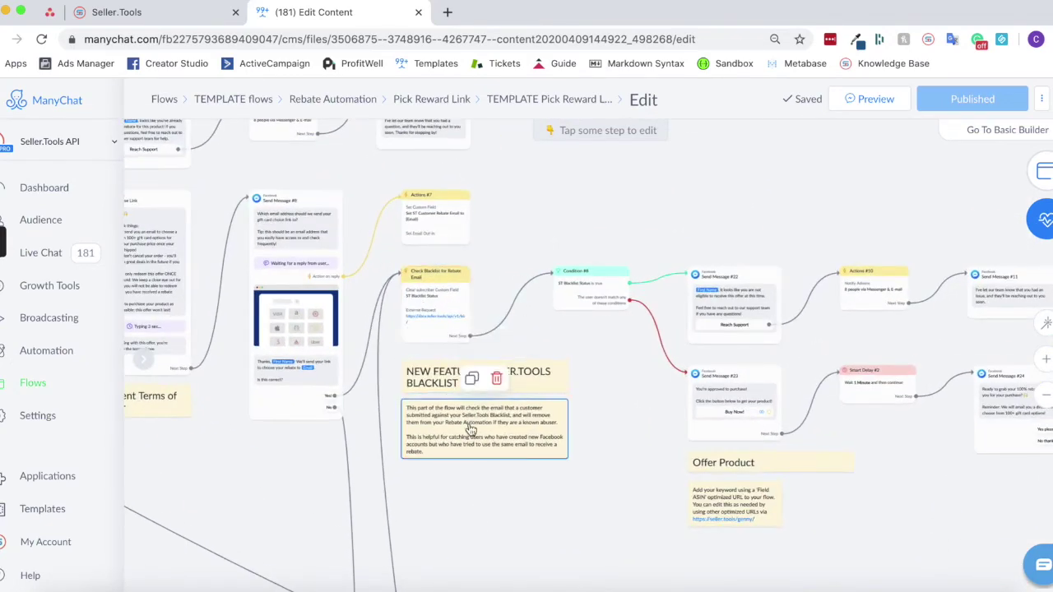
{"action": "scroll", "coordinate": [523, 543], "scroll_direction": "down", "scroll_amount": 3}
{"action": "scroll", "coordinate": [612, 524], "scroll_direction": "right", "scroll_amount": 5}
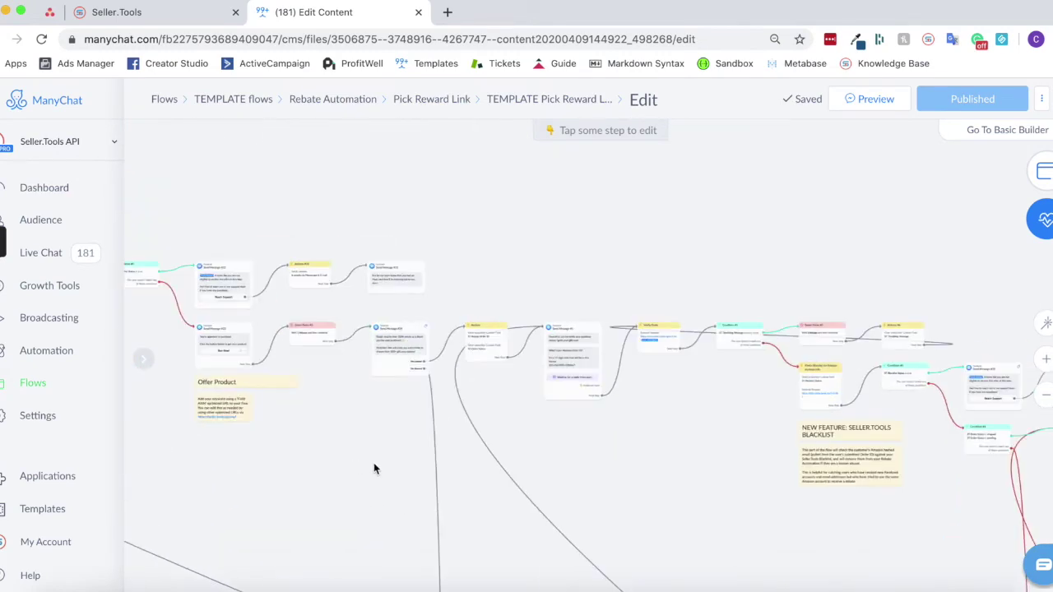
{"action": "scroll", "coordinate": [598, 455], "scroll_direction": "right", "scroll_amount": 2}
{"action": "scroll", "coordinate": [535, 359], "scroll_direction": "up", "scroll_amount": 5}
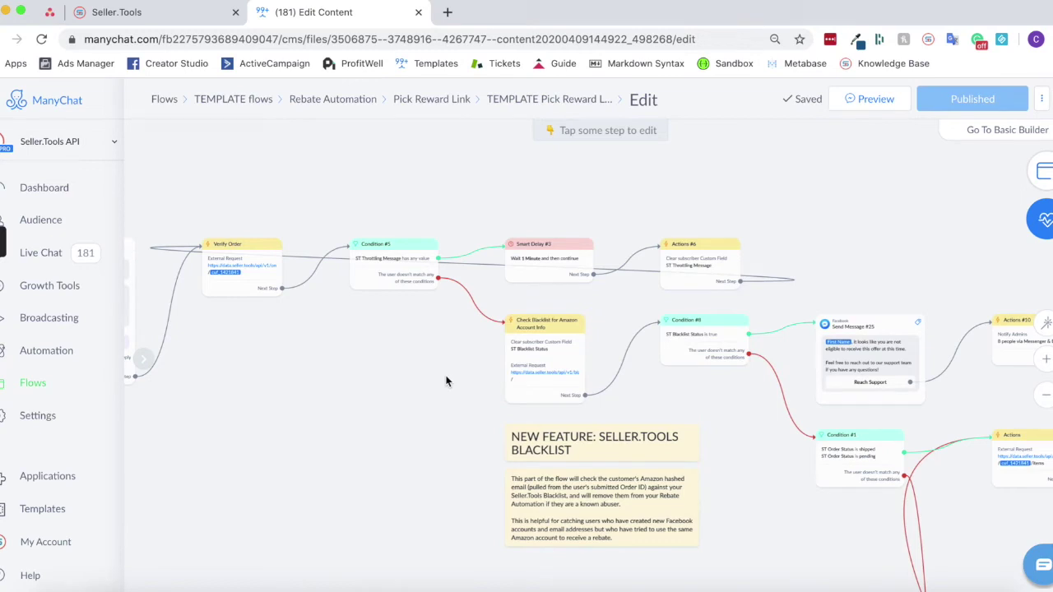
{"action": "scroll", "coordinate": [447, 381], "scroll_direction": "down", "scroll_amount": 6}
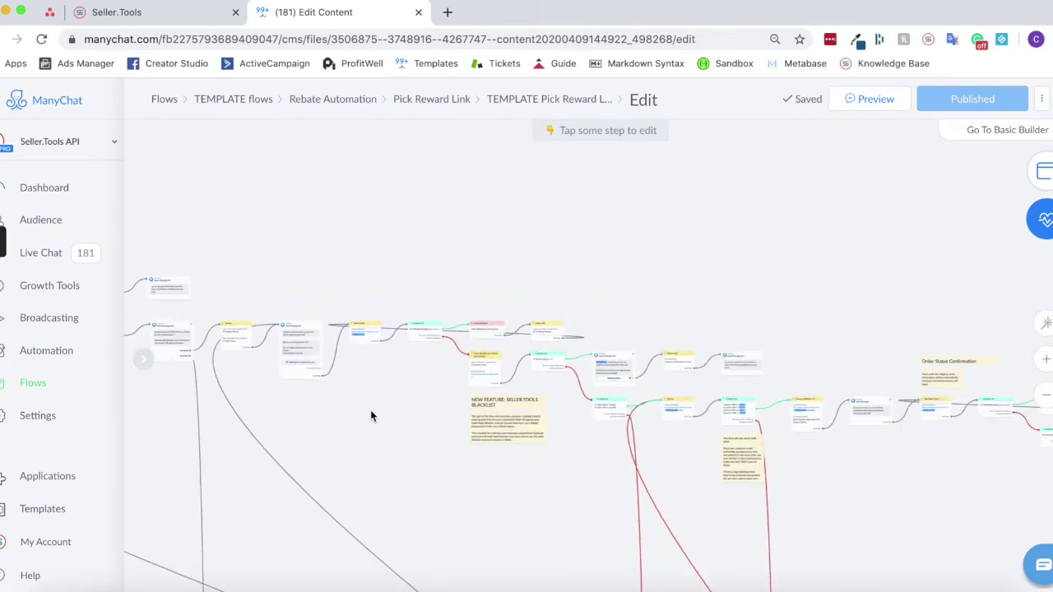
- Open the external request in the starting step Check Blacklist for ManyChat ID, inspect its headers and body, and save it
{"action": "left_click_drag", "start_coordinate": [224, 411], "coordinate": [491, 498]}
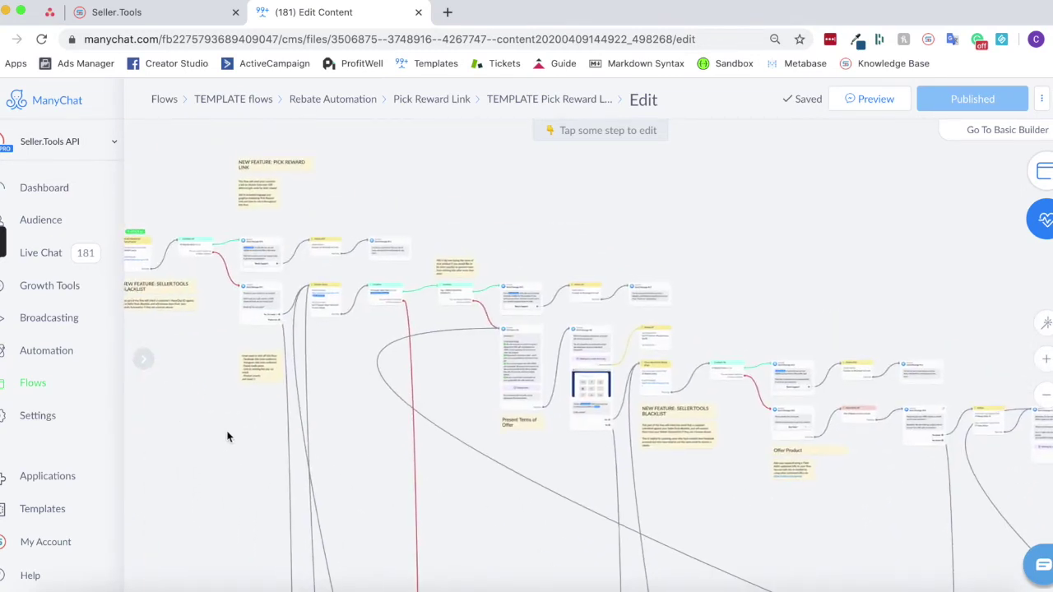
{"action": "left_click_drag", "start_coordinate": [228, 435], "coordinate": [439, 472]}
{"action": "scroll", "coordinate": [360, 280], "scroll_direction": "up", "scroll_amount": 6}
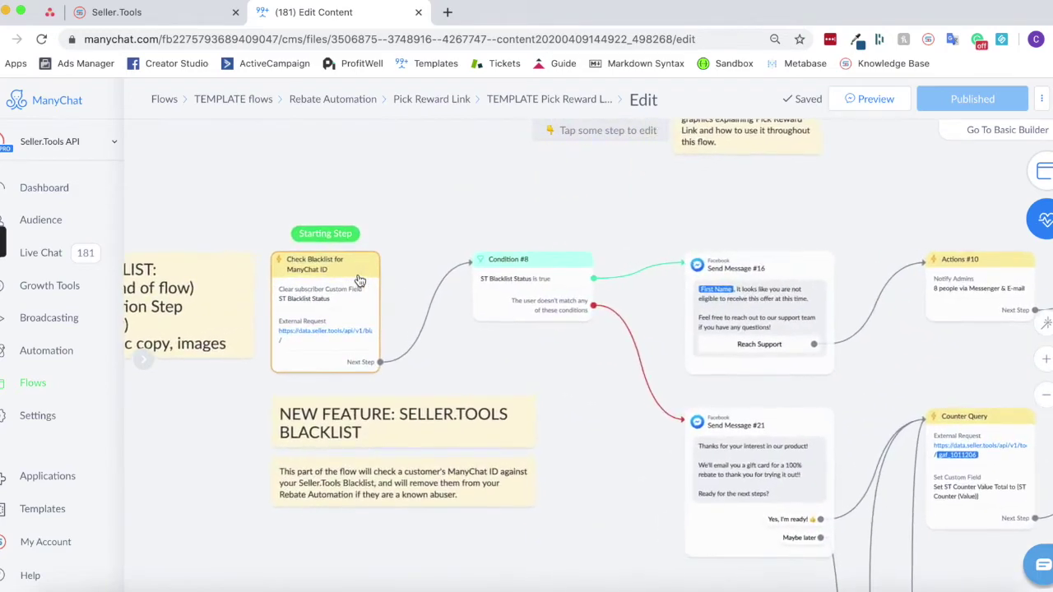
{"action": "scroll", "coordinate": [332, 318], "scroll_direction": "down", "scroll_amount": 1}
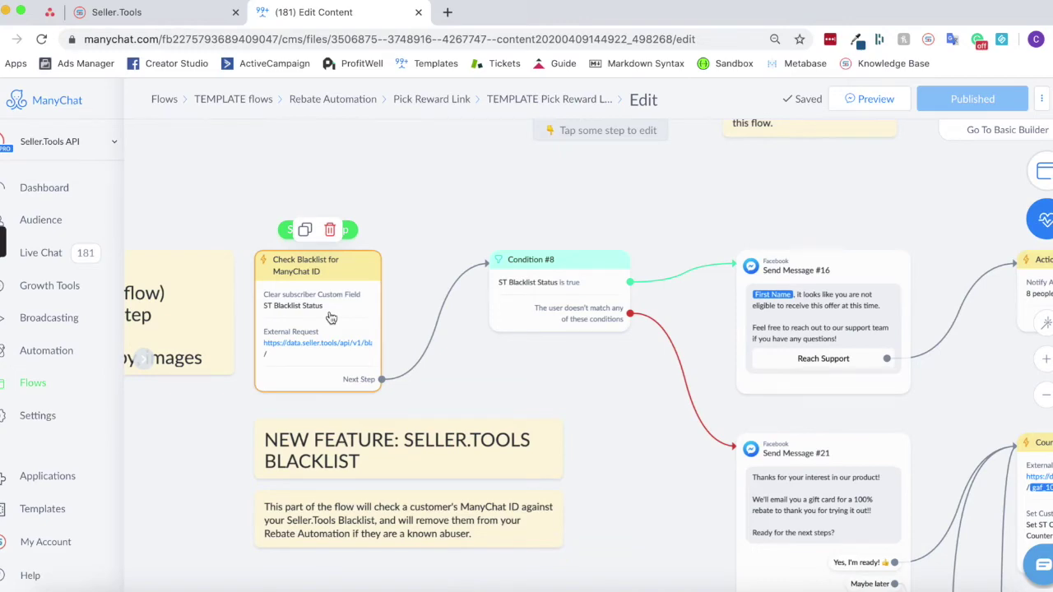
{"action": "left_click", "coordinate": [331, 318]}
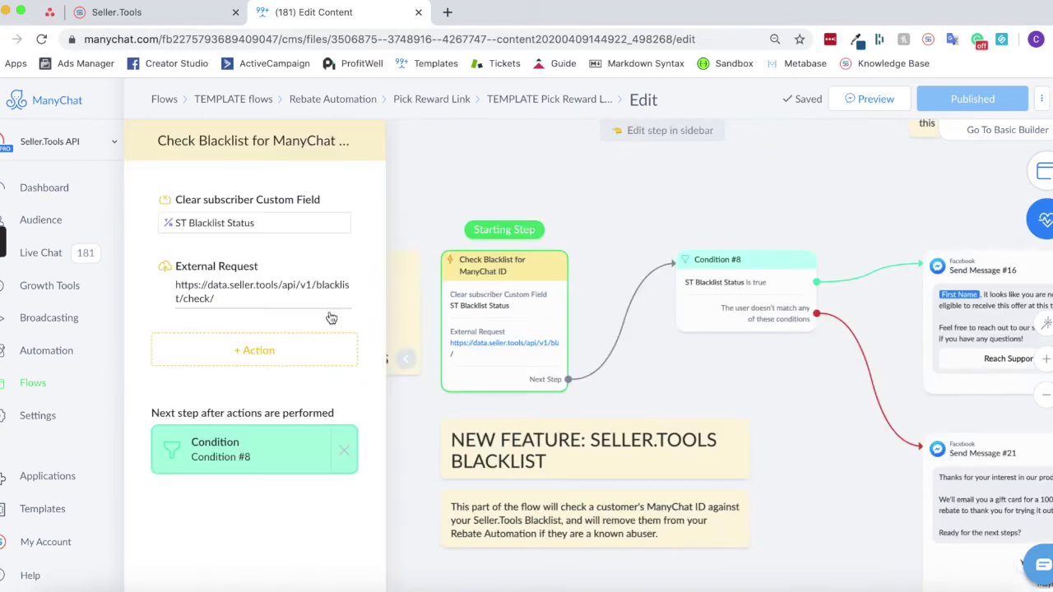
{"action": "left_click", "coordinate": [239, 291]}
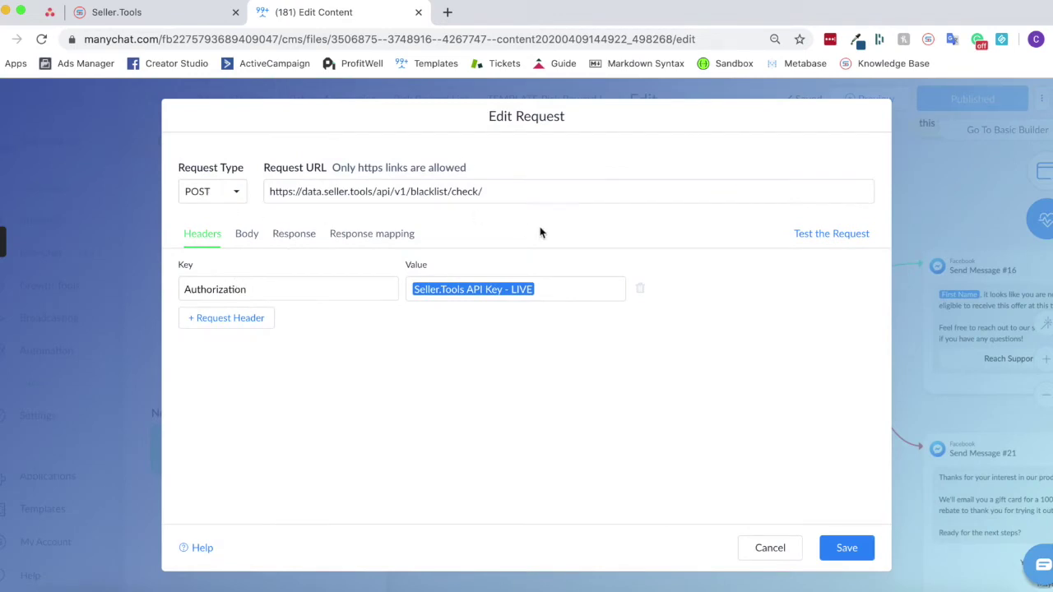
{"action": "left_click", "coordinate": [244, 235]}
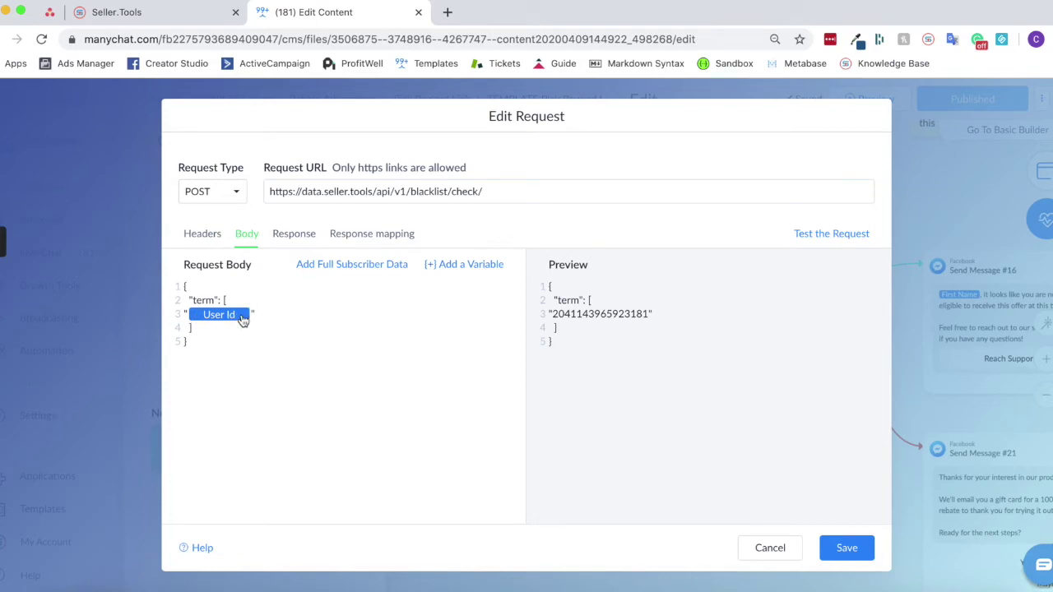
{"action": "left_click", "coordinate": [850, 550]}
- Open the external request in the Check Blacklist for Rebate Email step, inspect its request body, and save it
{"action": "scroll", "coordinate": [443, 422], "scroll_direction": "down", "scroll_amount": 5}
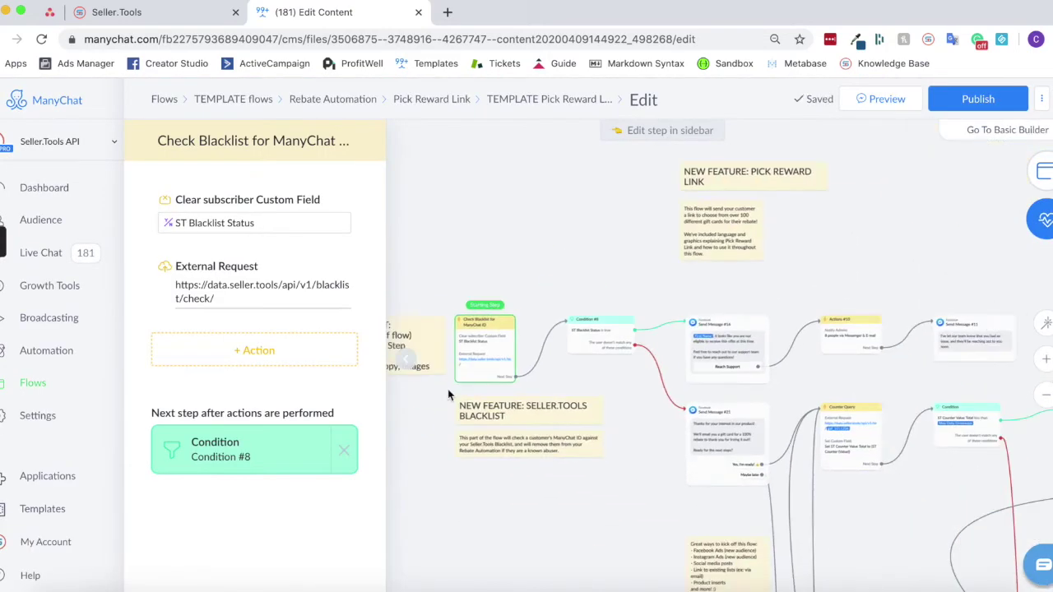
{"action": "scroll", "coordinate": [494, 460], "scroll_direction": "right", "scroll_amount": 5}
{"action": "scroll", "coordinate": [493, 461], "scroll_direction": "down", "scroll_amount": 2}
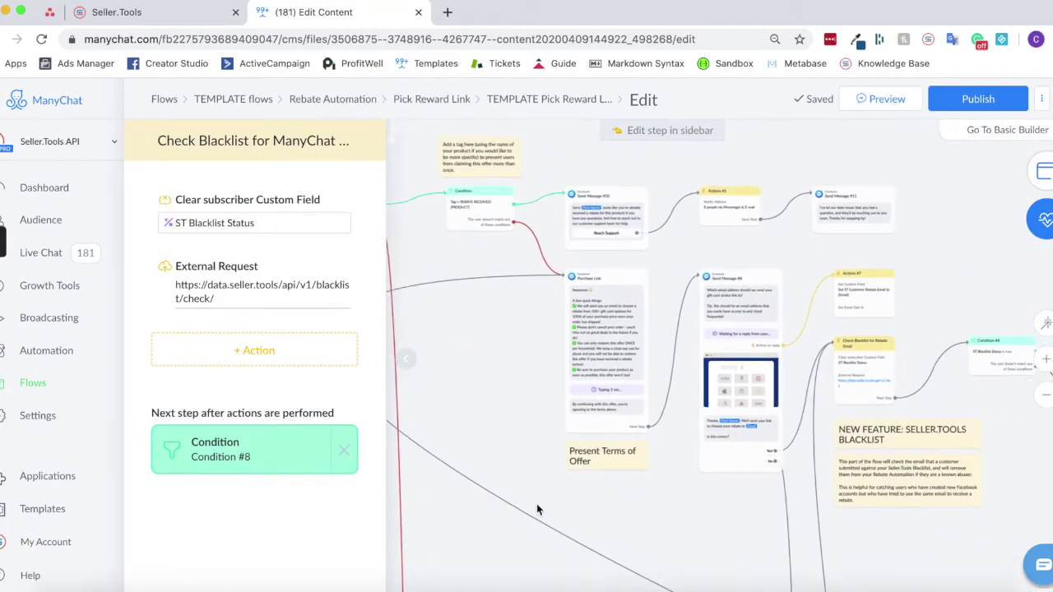
{"action": "left_click_drag", "start_coordinate": [536, 510], "coordinate": [337, 422]}
{"action": "left_click_drag", "start_coordinate": [761, 508], "coordinate": [488, 486]}
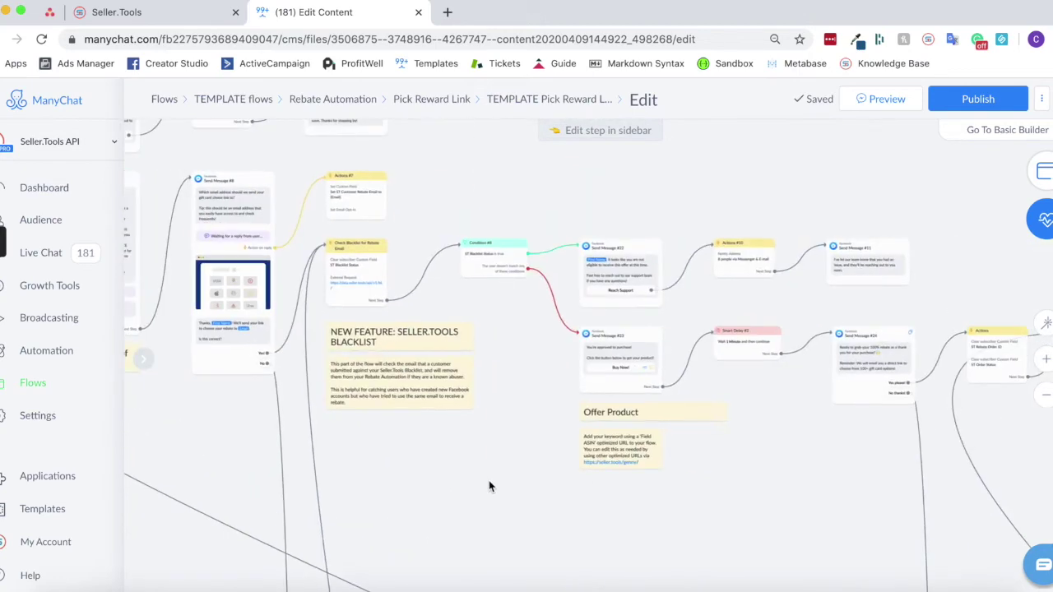
{"action": "scroll", "coordinate": [224, 272], "scroll_direction": "up", "scroll_amount": 3}
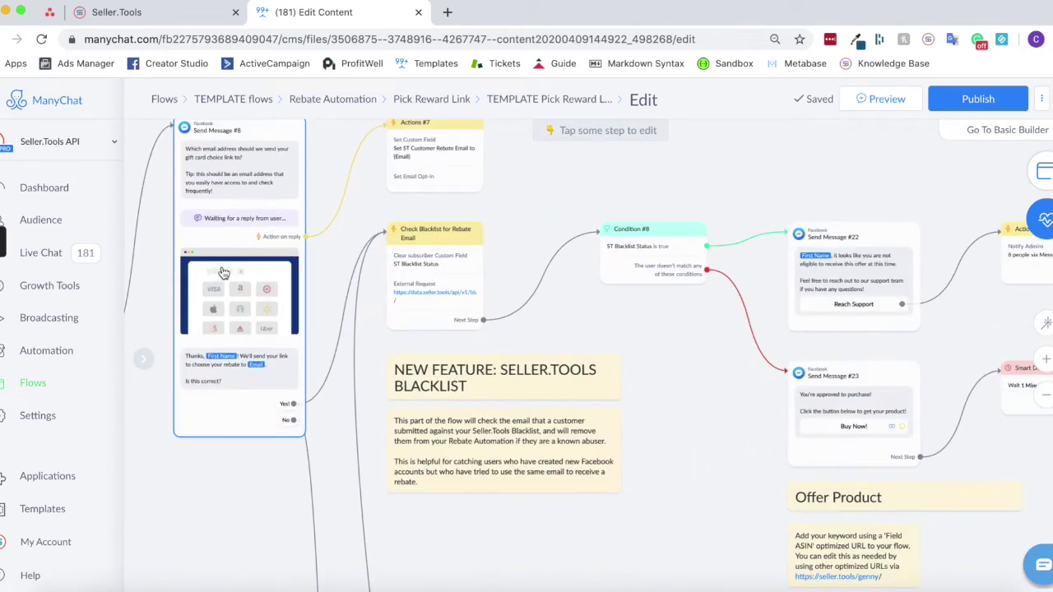
{"action": "left_click", "coordinate": [446, 277]}
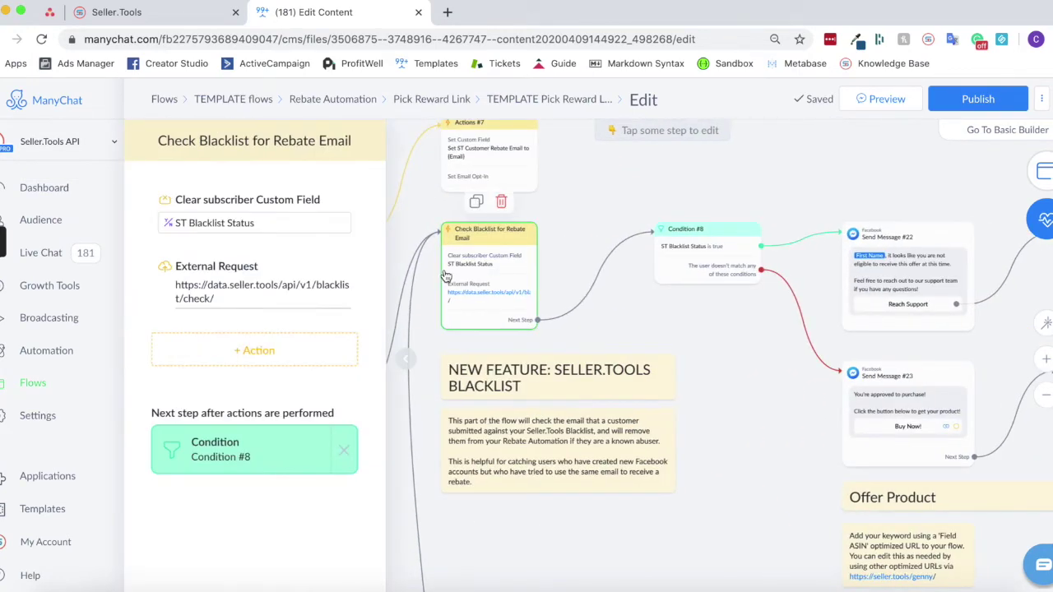
{"action": "left_click", "coordinate": [247, 268]}
{"action": "left_click", "coordinate": [246, 235]}
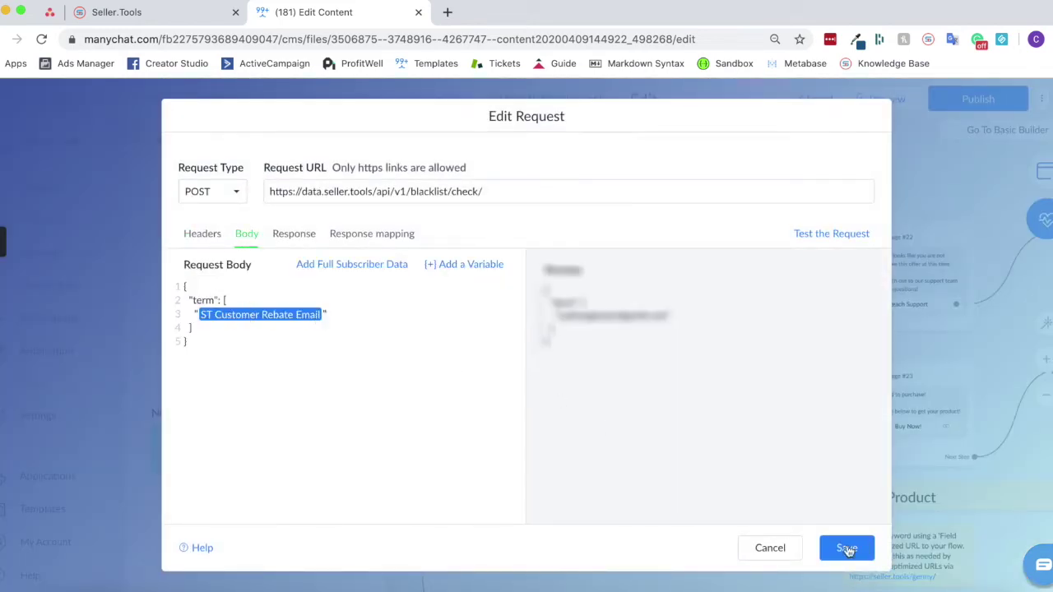
{"action": "left_click", "coordinate": [855, 547]}
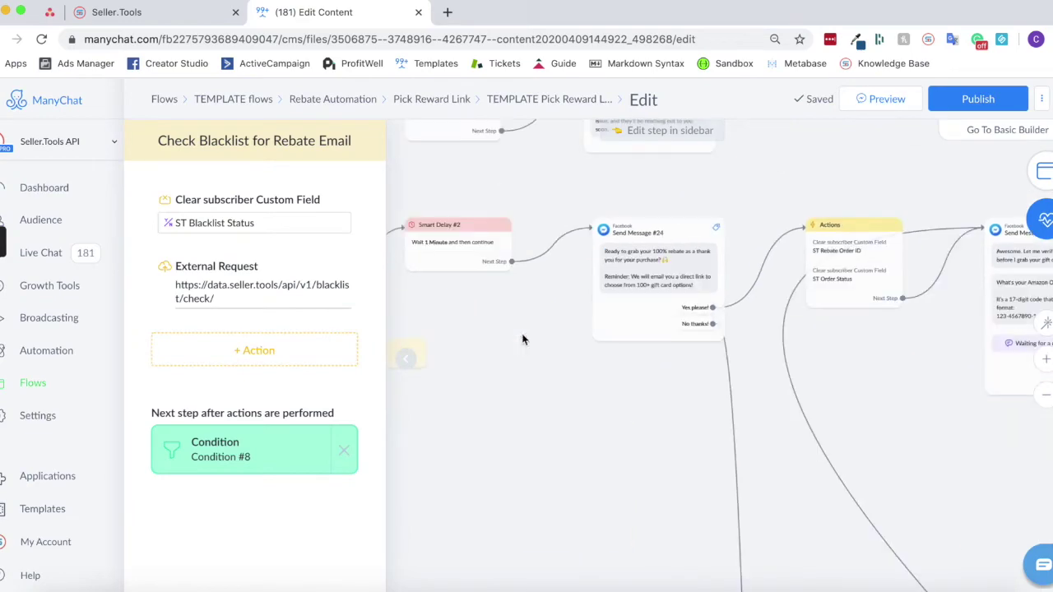
- Open the Verify Order step's external request, review how its response maps to custom fields such as ST Amazon Hashed Email, and save it
{"action": "scroll", "coordinate": [686, 428], "scroll_direction": "right", "scroll_amount": 5}
{"action": "left_click_drag", "start_coordinate": [855, 457], "coordinate": [505, 482]}
{"action": "left_click", "coordinate": [562, 286]}
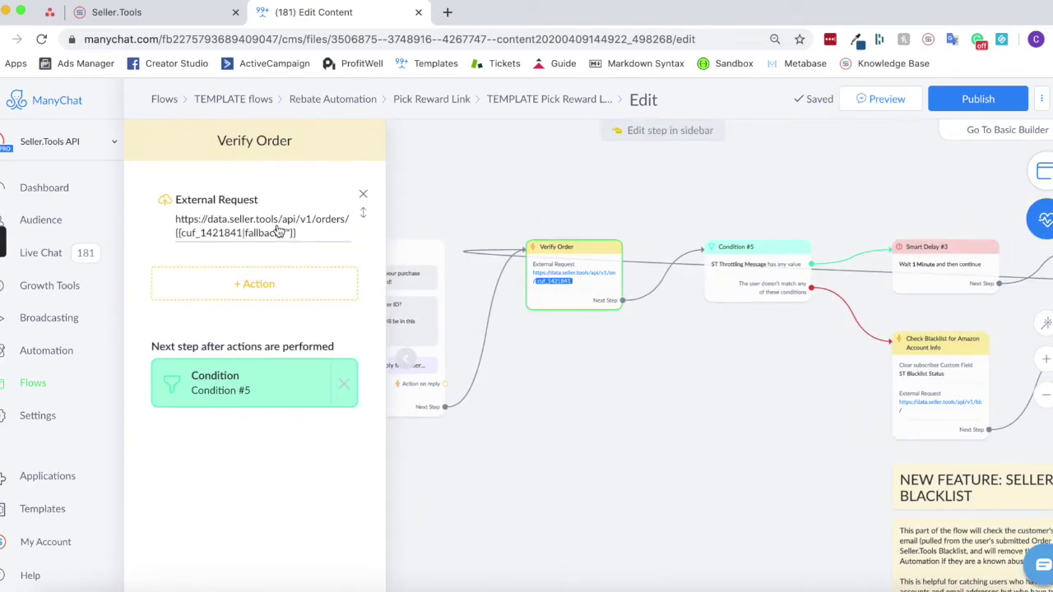
{"action": "left_click", "coordinate": [277, 224]}
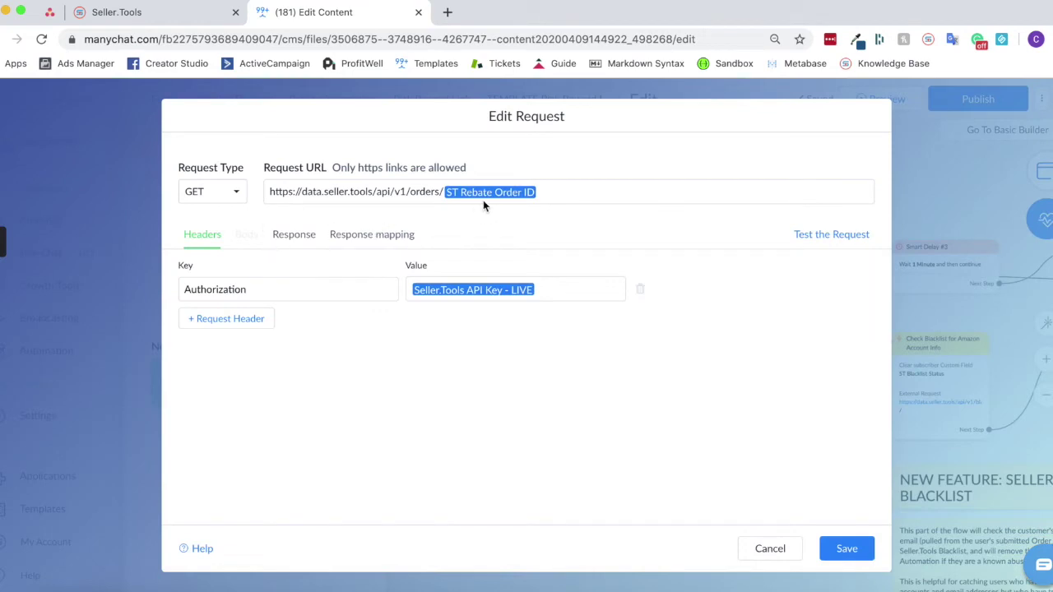
{"action": "left_click", "coordinate": [393, 237]}
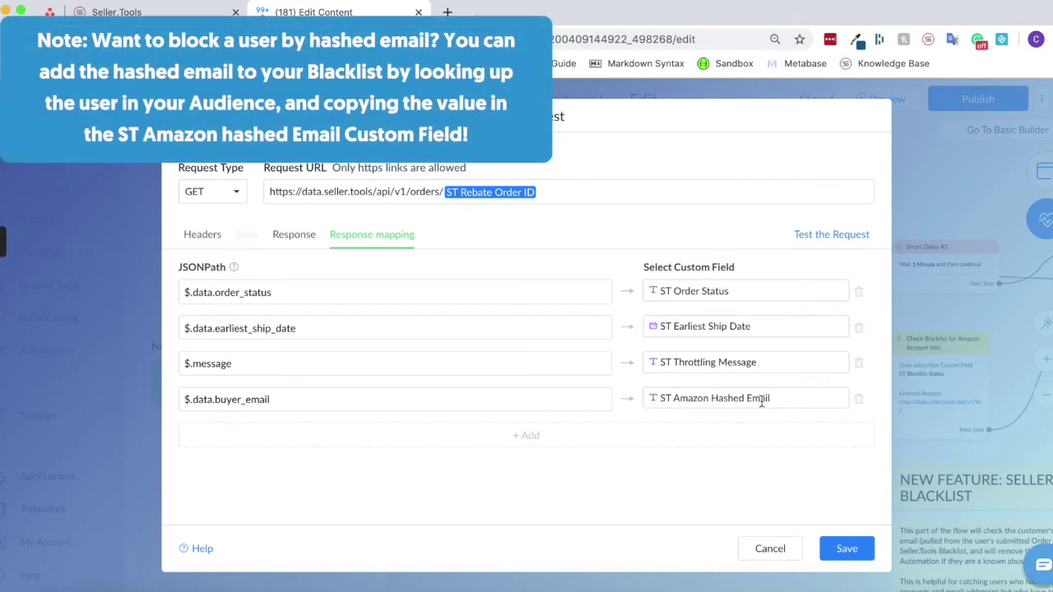
{"action": "left_click", "coordinate": [843, 549]}
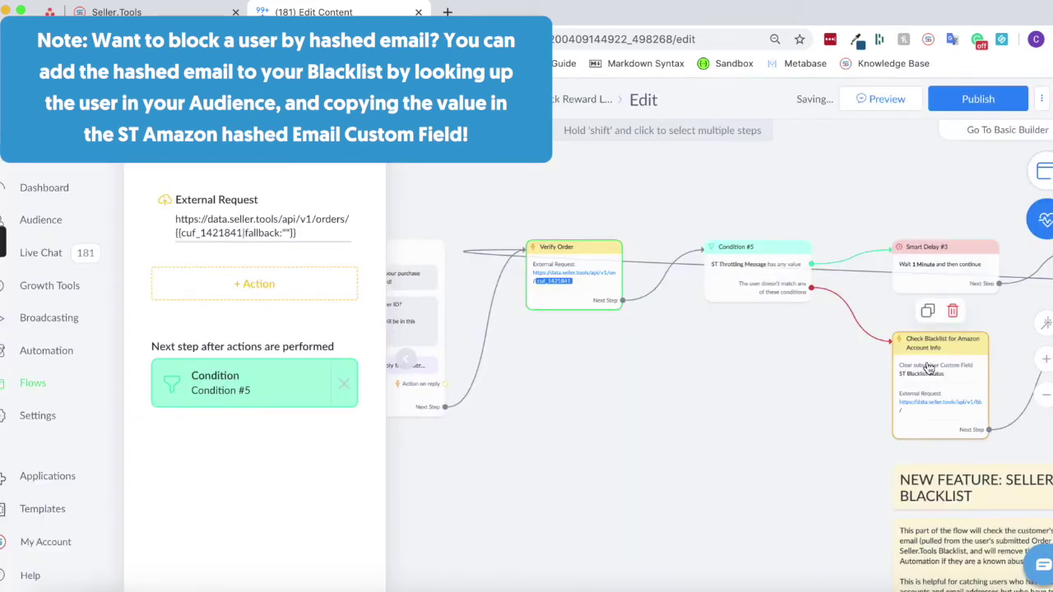
- Open the external request in the Check Blacklist for Amazon Account Info step, inspect its request body, and save it
{"action": "left_click", "coordinate": [928, 368]}
{"action": "left_click", "coordinate": [247, 341]}
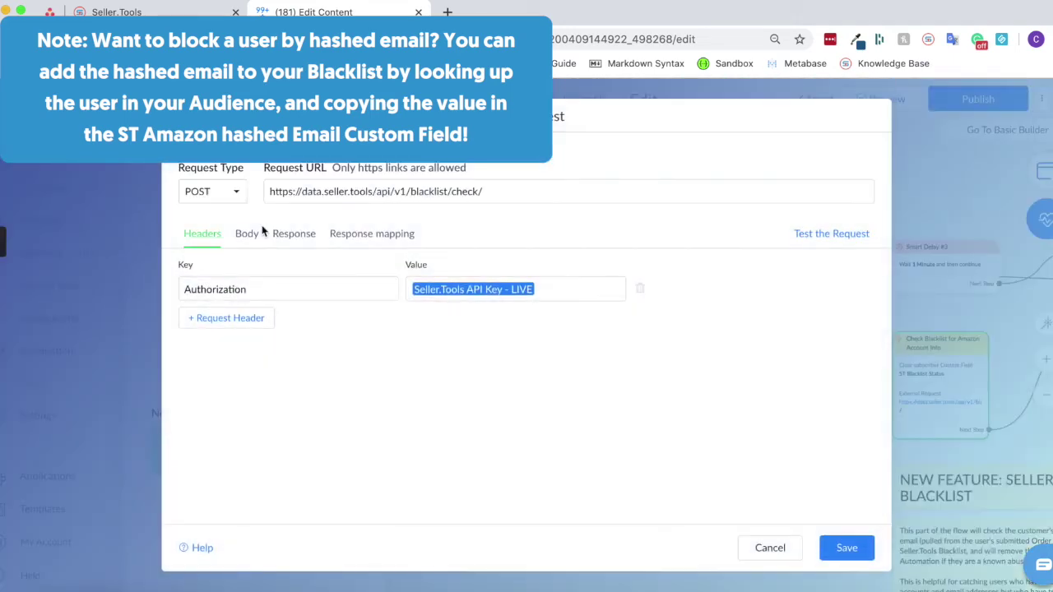
{"action": "left_click", "coordinate": [247, 234]}
{"action": "left_click", "coordinate": [842, 545]}
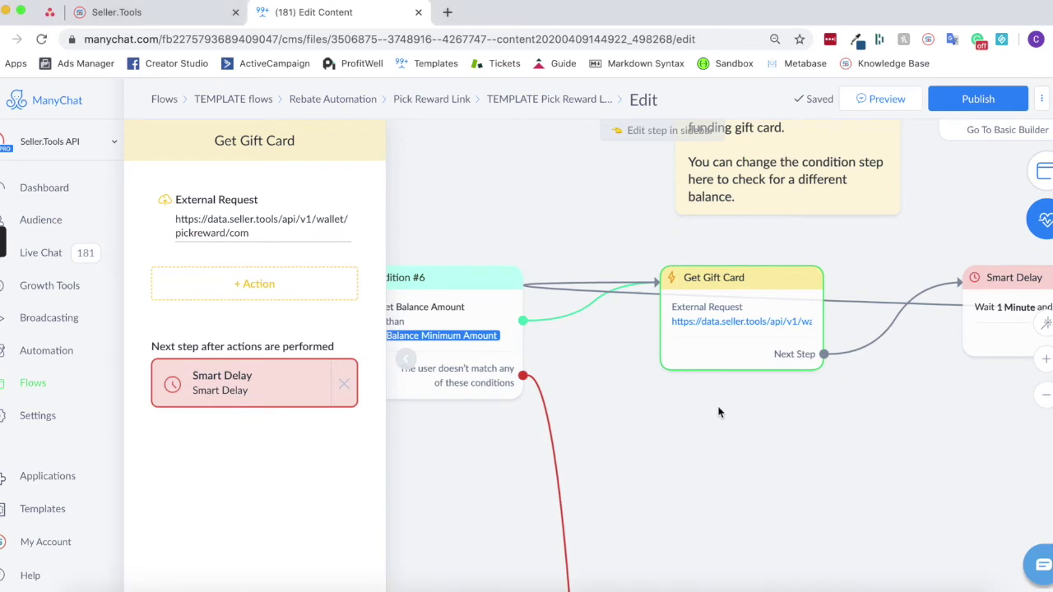
- Open the Get Gift Card step's external request, examine the ref block with its order_id in the request body, and save it
{"action": "left_click_drag", "start_coordinate": [724, 421], "coordinate": [634, 401]}
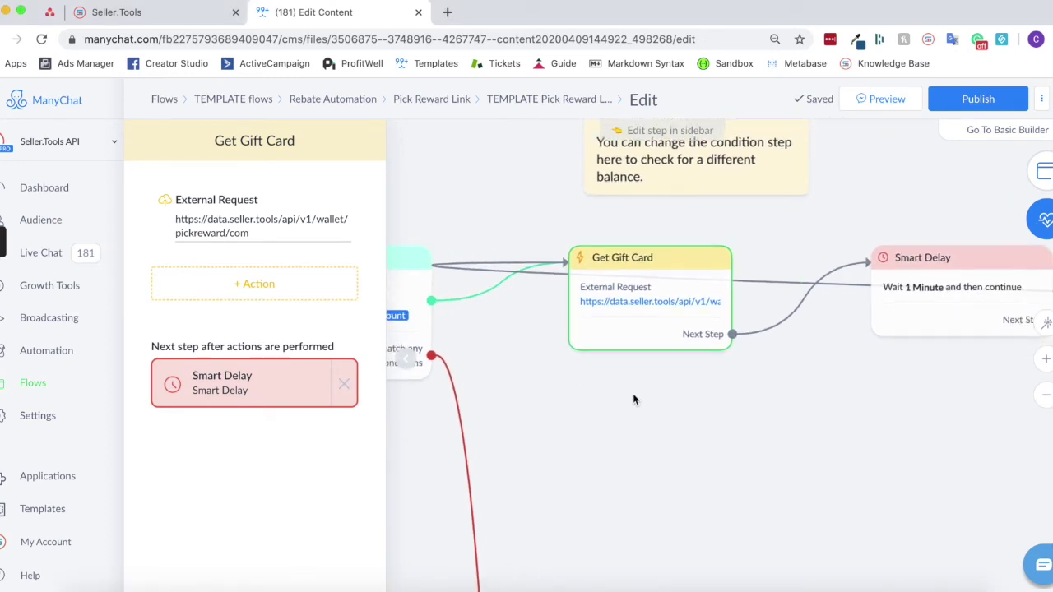
{"action": "left_click", "coordinate": [278, 230]}
{"action": "left_click", "coordinate": [256, 235]}
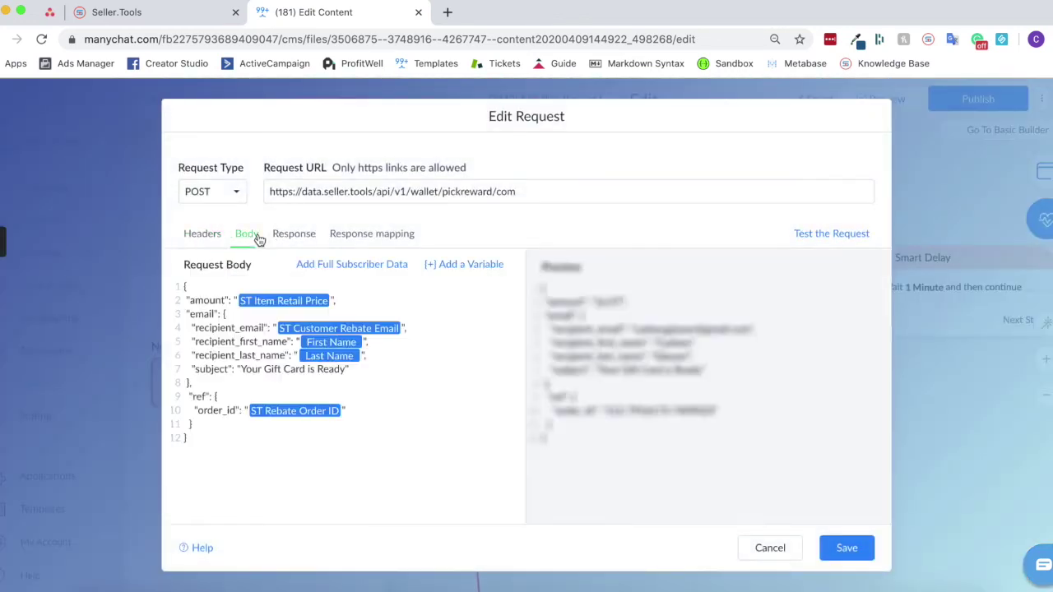
{"action": "left_click_drag", "start_coordinate": [194, 424], "coordinate": [192, 382]}
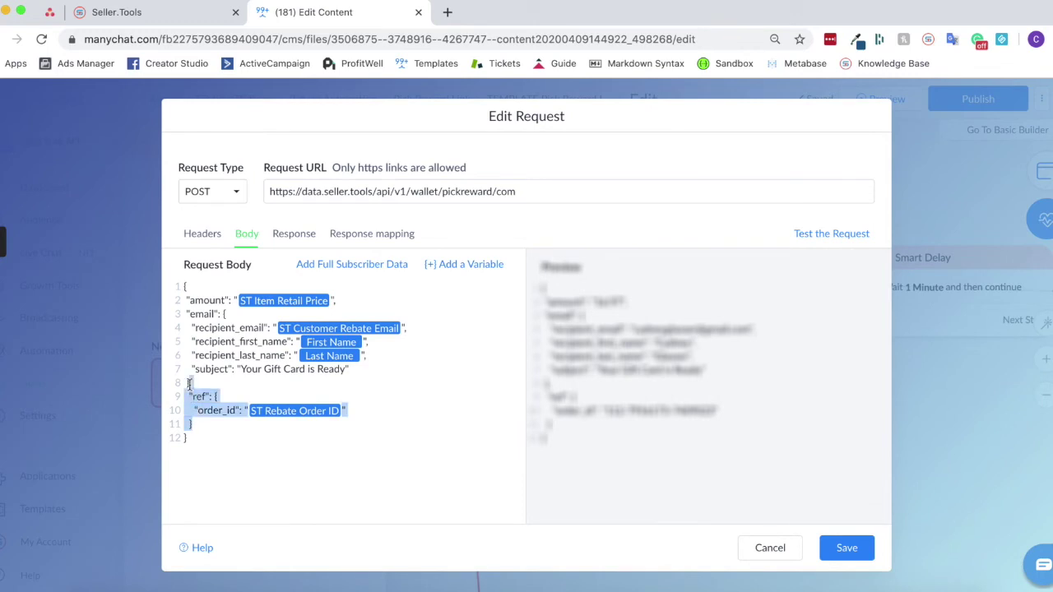
{"action": "left_click", "coordinate": [202, 425]}
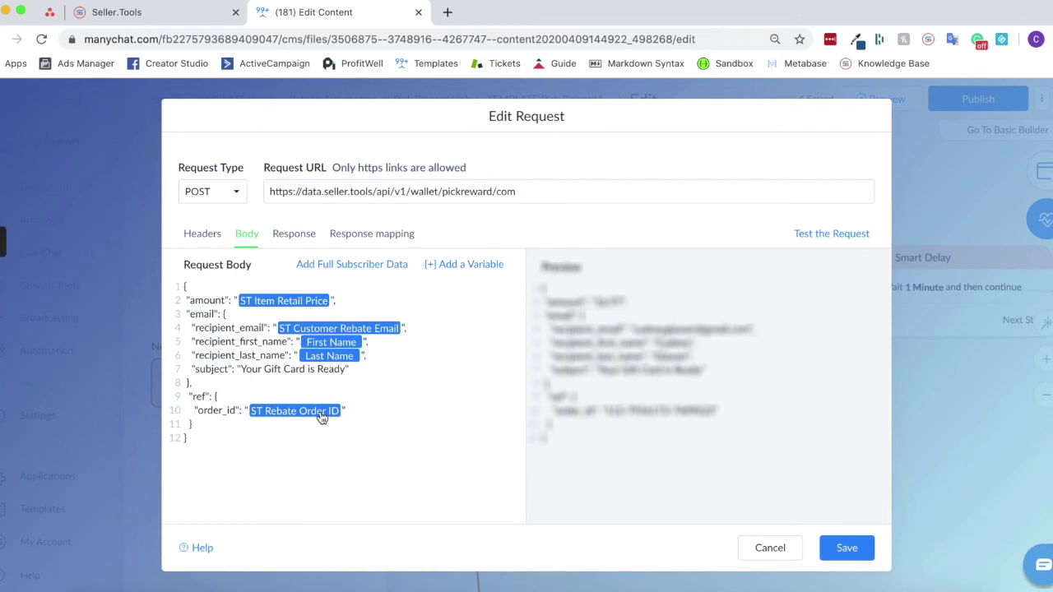
{"action": "left_click", "coordinate": [848, 550]}
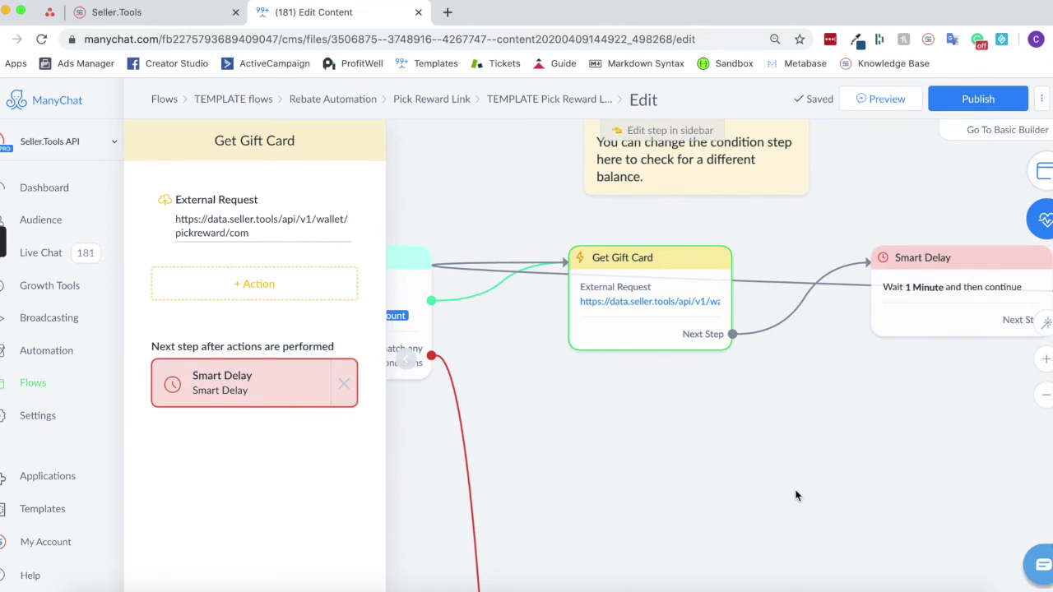
- Survey the overall flow from the Get Gift Card step back to the starting step and its blacklist sections
{"action": "scroll", "coordinate": [795, 493], "scroll_direction": "down", "scroll_amount": 5}
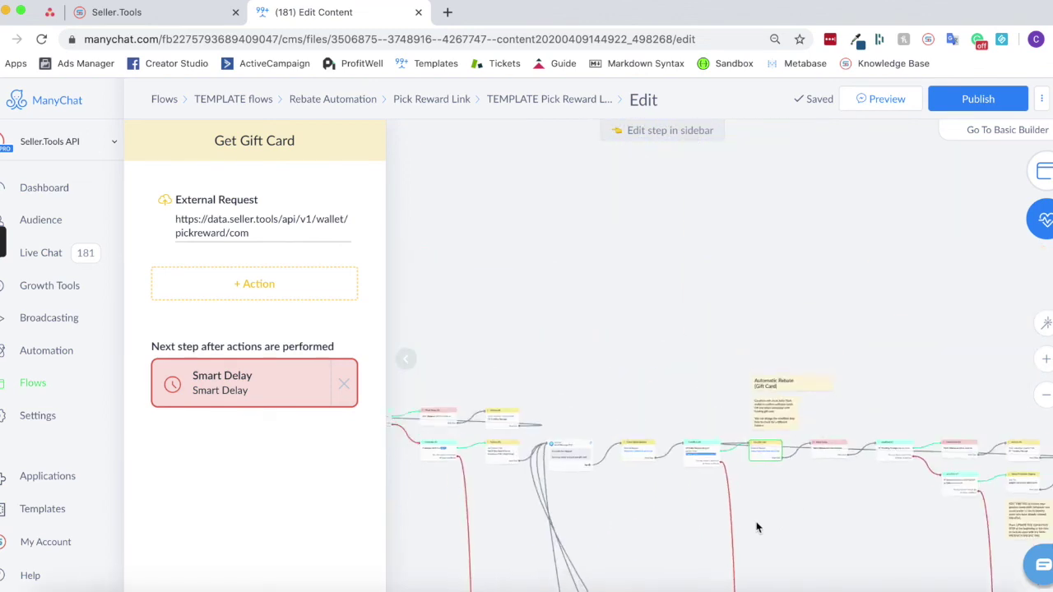
{"action": "scroll", "coordinate": [592, 362], "scroll_direction": "up", "scroll_amount": 3}
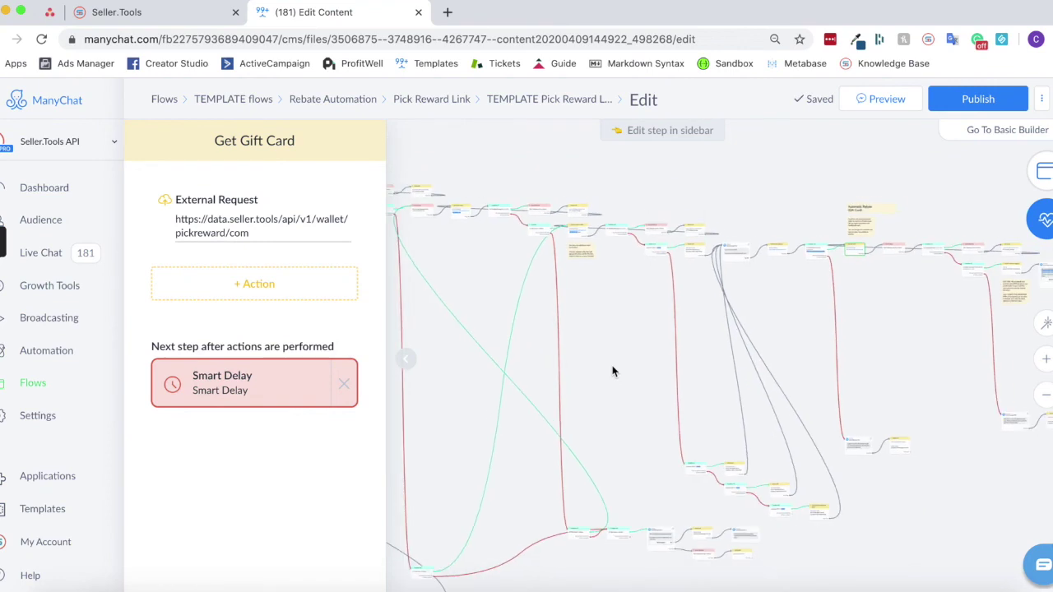
{"action": "scroll", "coordinate": [788, 355], "scroll_direction": "up", "scroll_amount": 4}
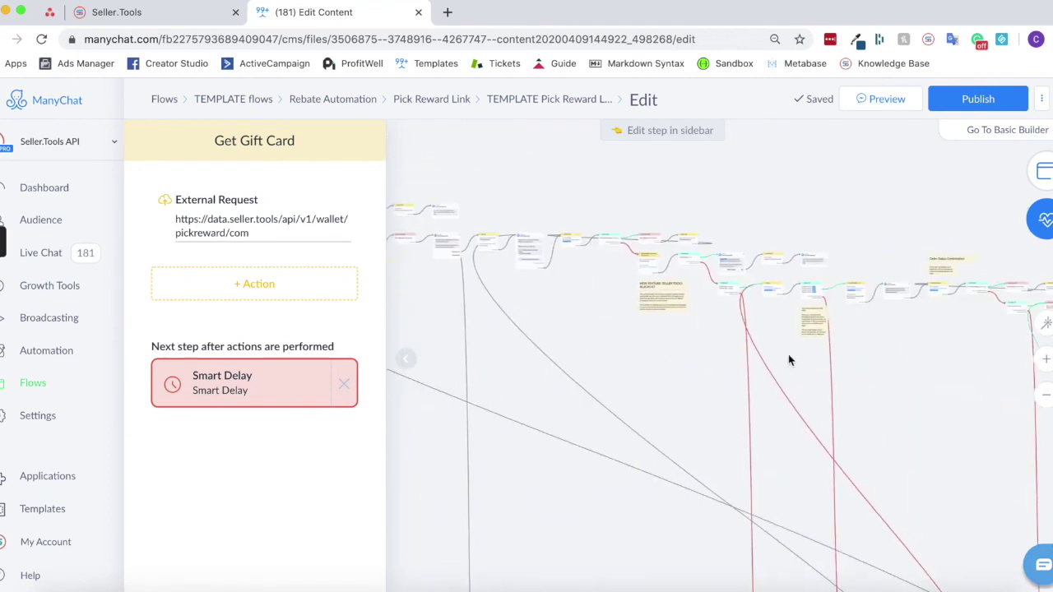
{"action": "scroll", "coordinate": [881, 463], "scroll_direction": "down", "scroll_amount": 3}
{"action": "left_click_drag", "start_coordinate": [838, 411], "coordinate": [705, 403]}
{"action": "left_click_drag", "start_coordinate": [677, 455], "coordinate": [499, 400]}
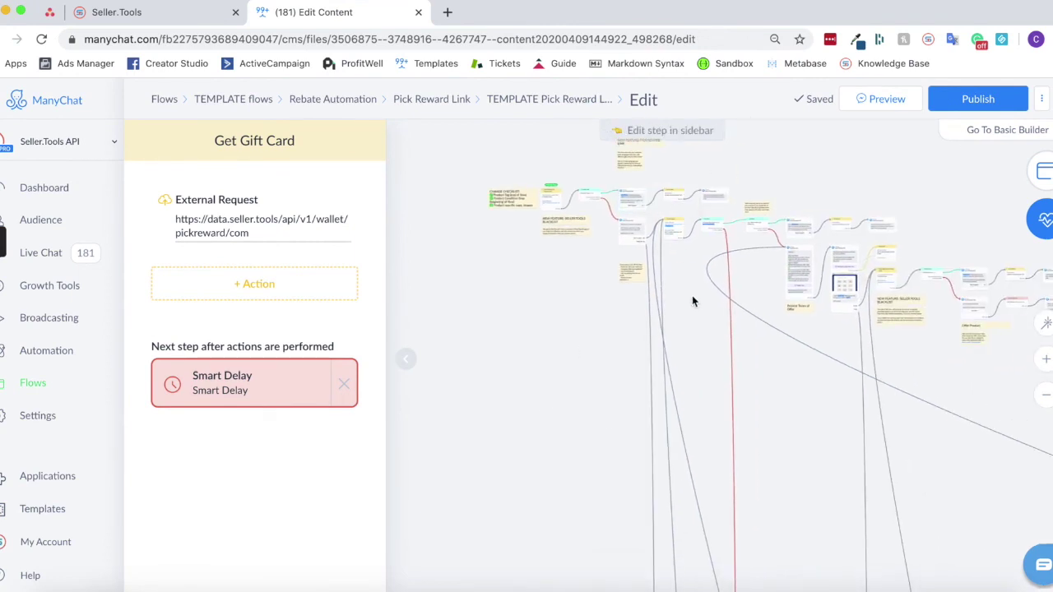
- Switch back to Seller.Tools and review the wallet's Blacklist page with its entries and its adding and sharing options
{"action": "left_click", "coordinate": [179, 17]}
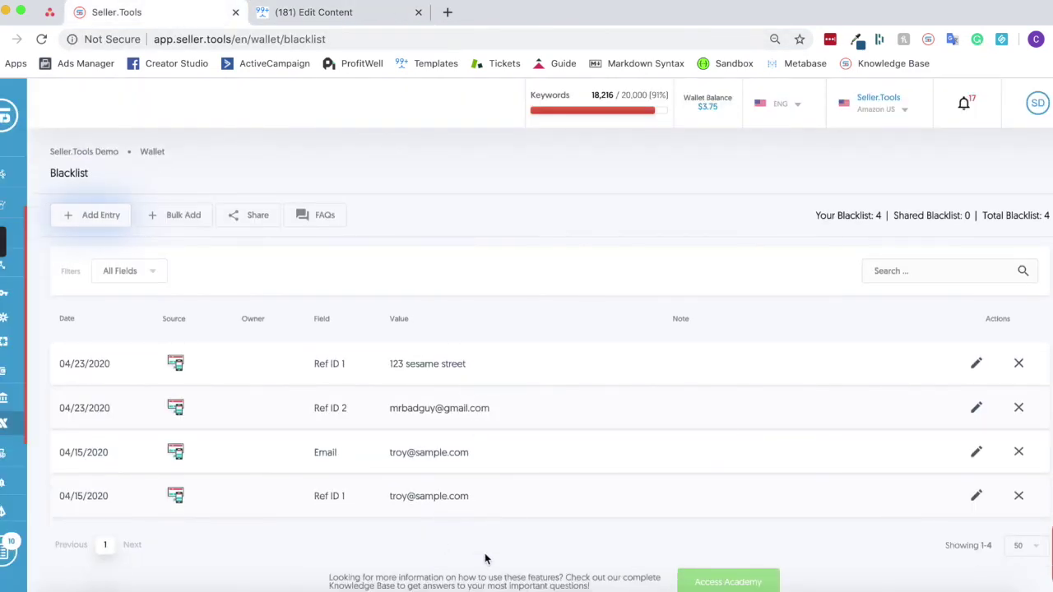
{"action": "scroll", "coordinate": [485, 559], "scroll_direction": "down", "scroll_amount": 1}
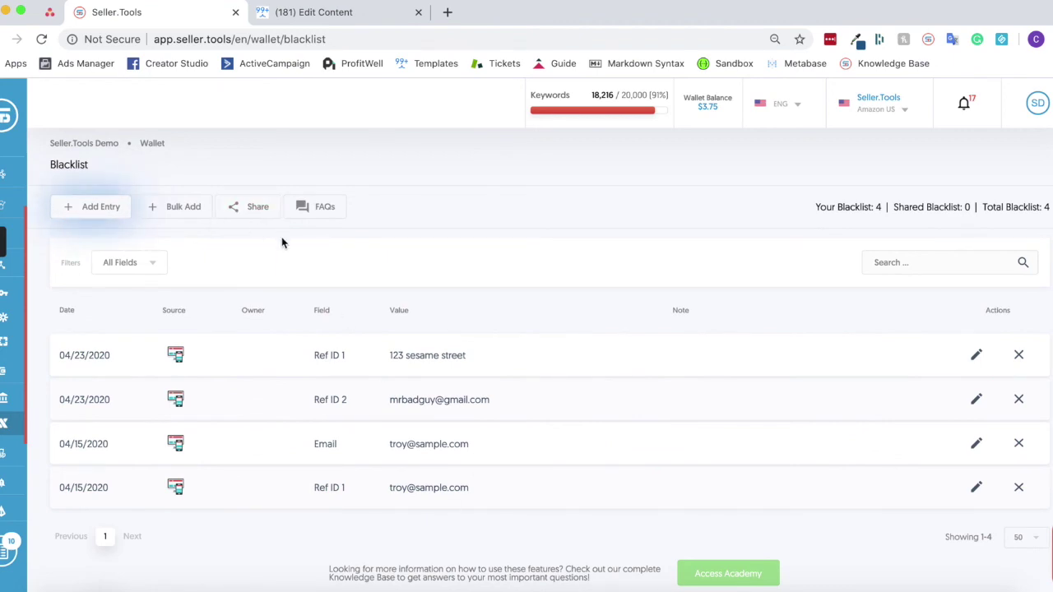
{"action": "scroll", "coordinate": [281, 242], "scroll_direction": "up", "scroll_amount": 1}
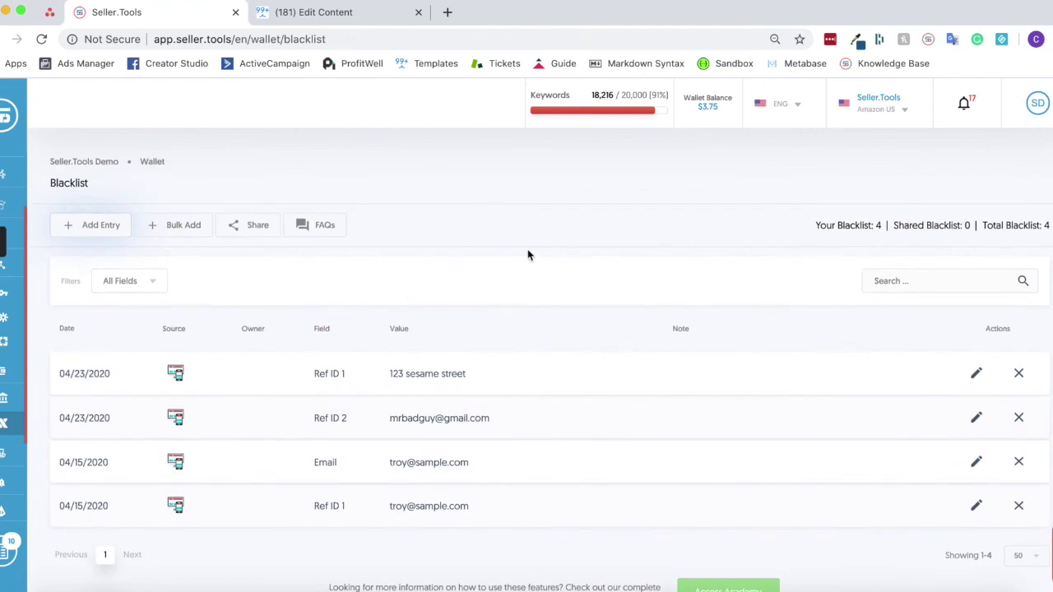